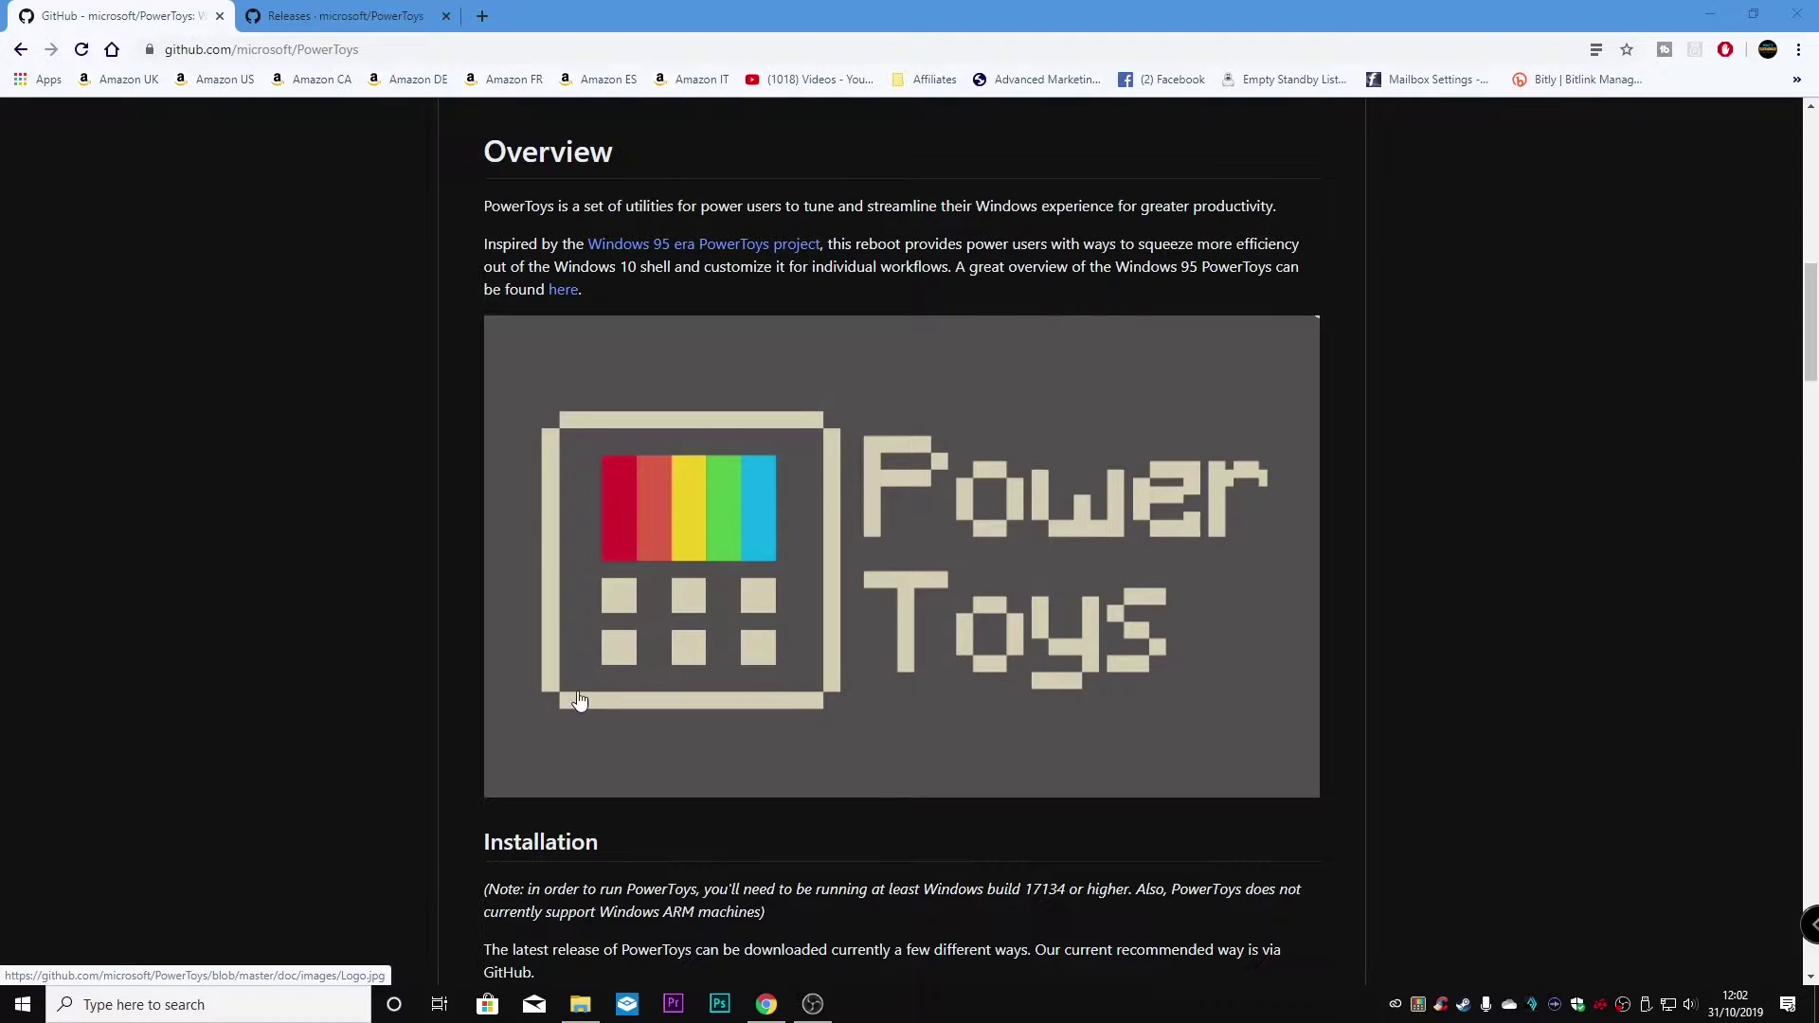
# - Switch to the PowerToys Releases page and scroll to the v0.12.0 notes and PowerToysSetup.msi asset
pyautogui.scroll(-1, 542, 717)
pyautogui.scroll(1, 287, 622)
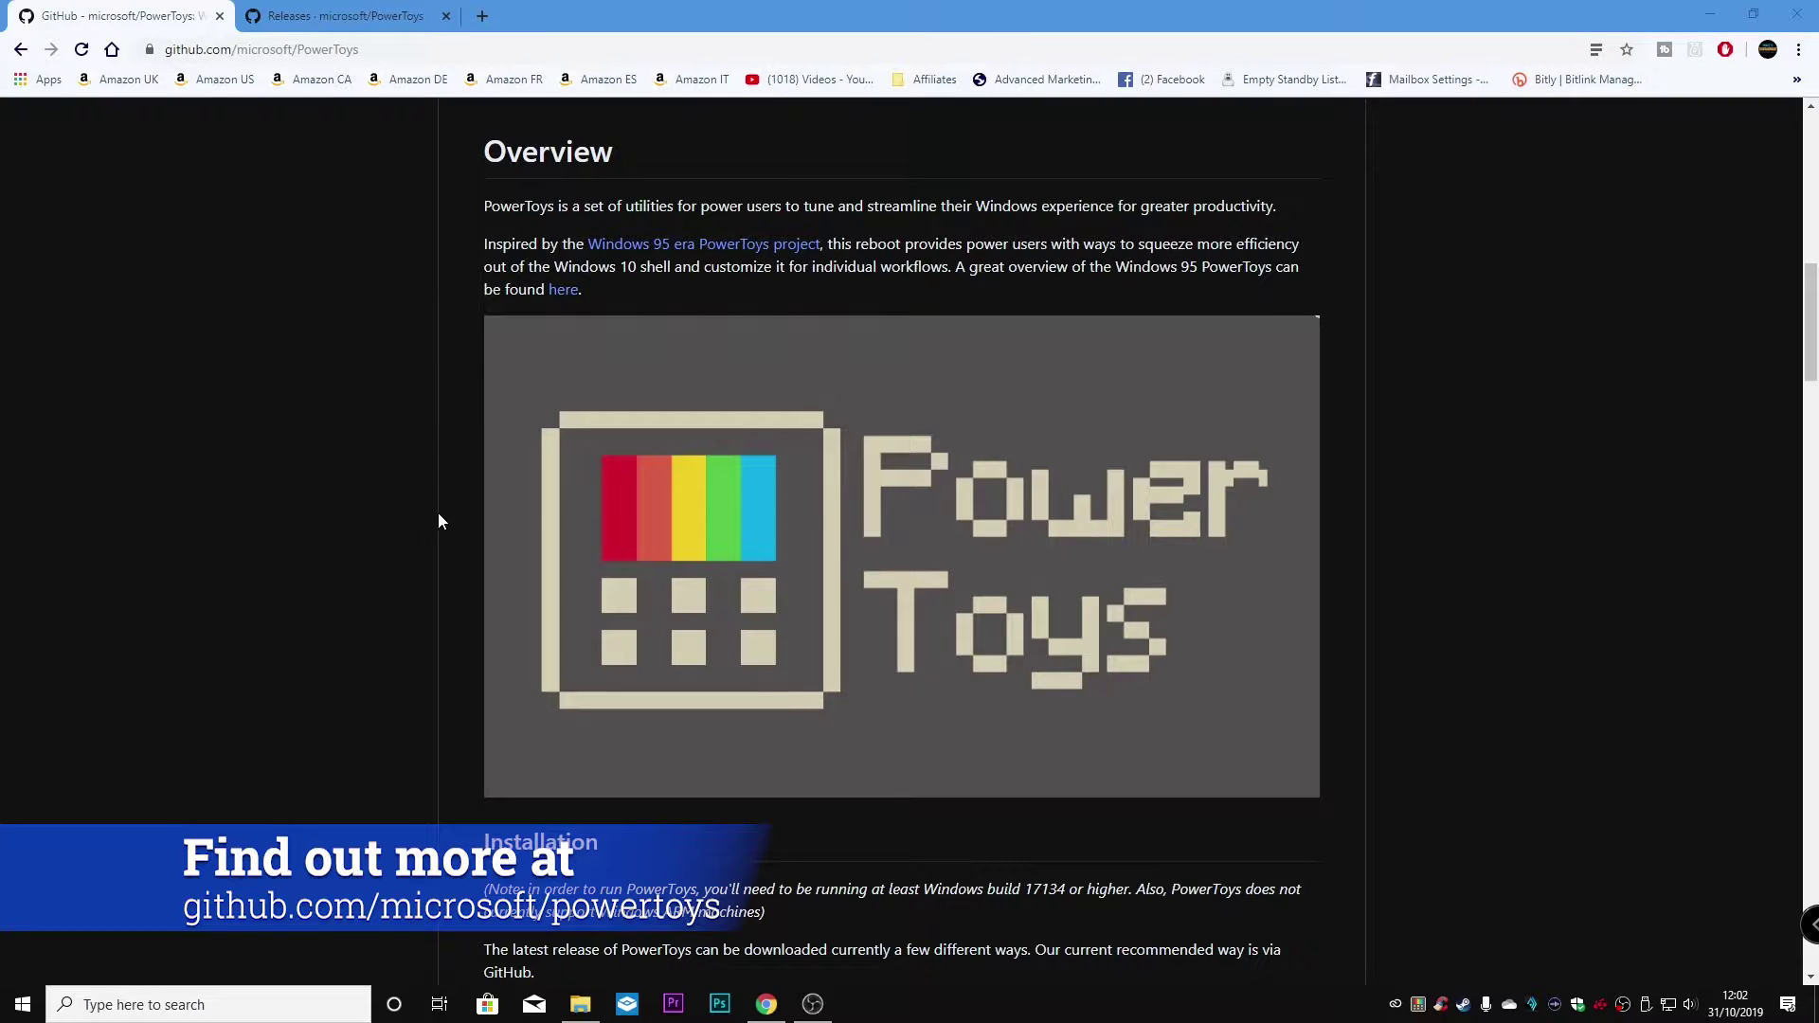
pyautogui.click(359, 20)
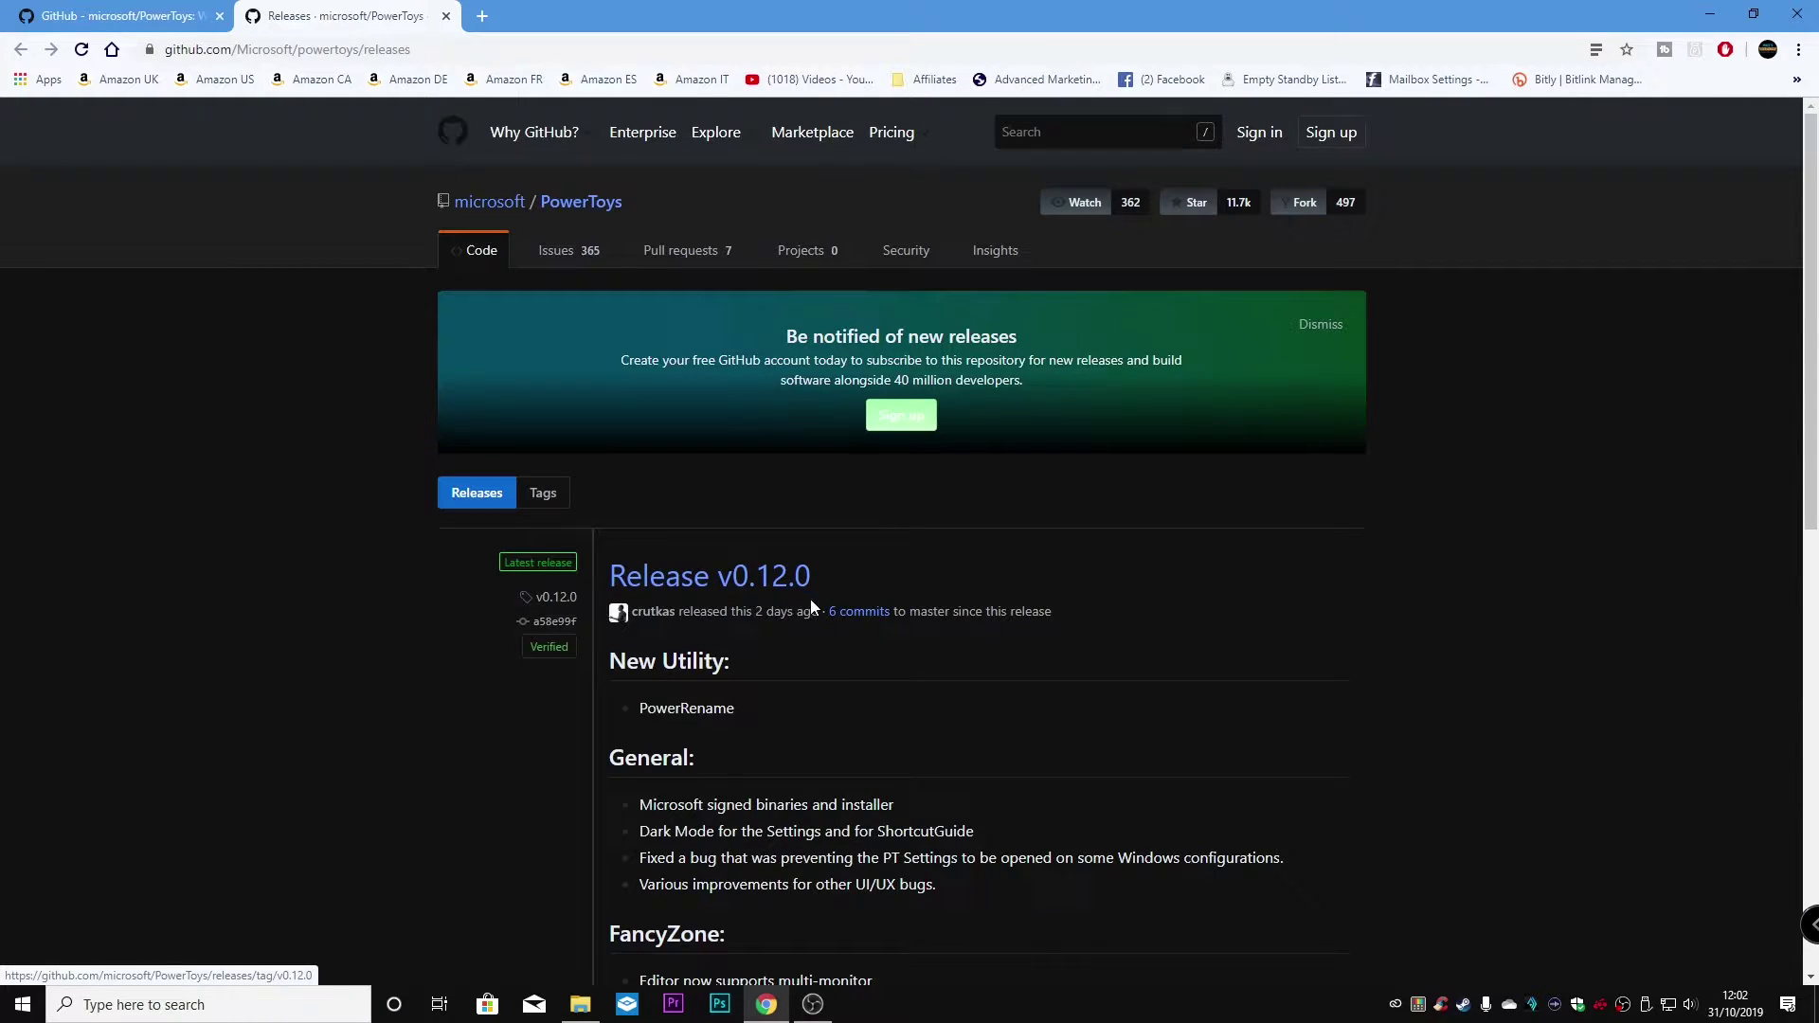
pyautogui.scroll(-6, 849, 690)
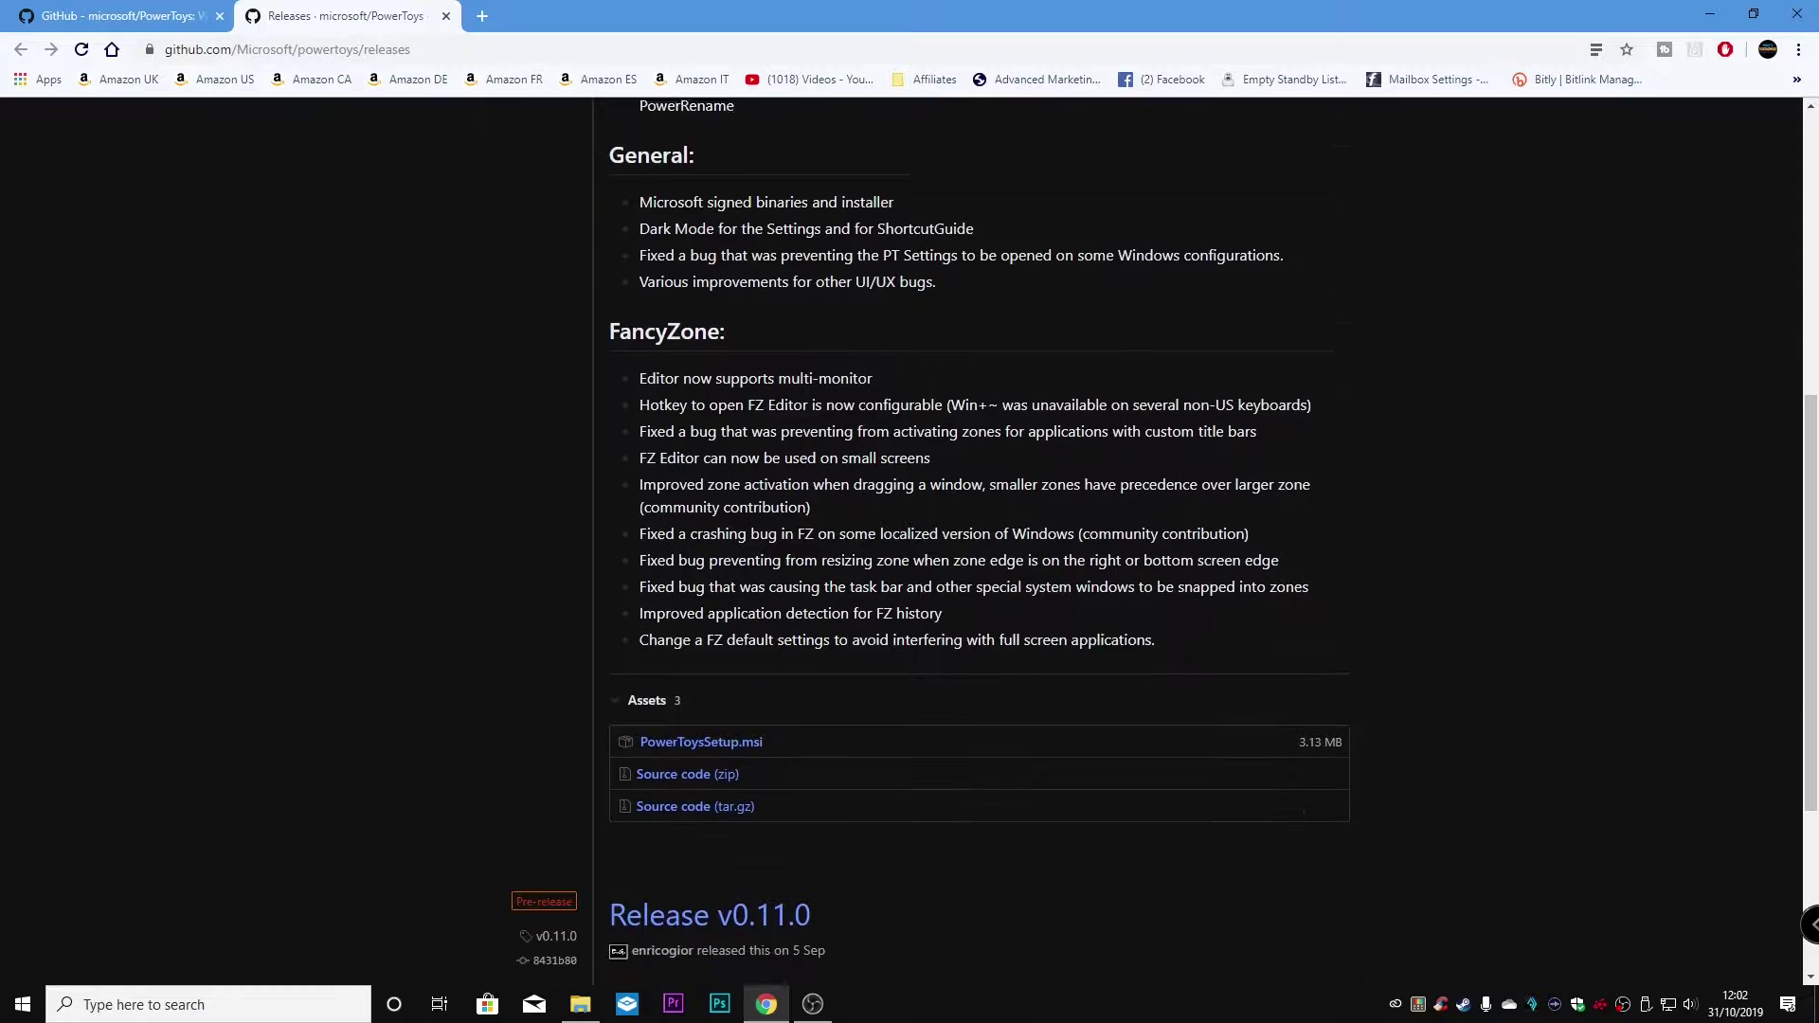
pyautogui.scroll(-3, 849, 690)
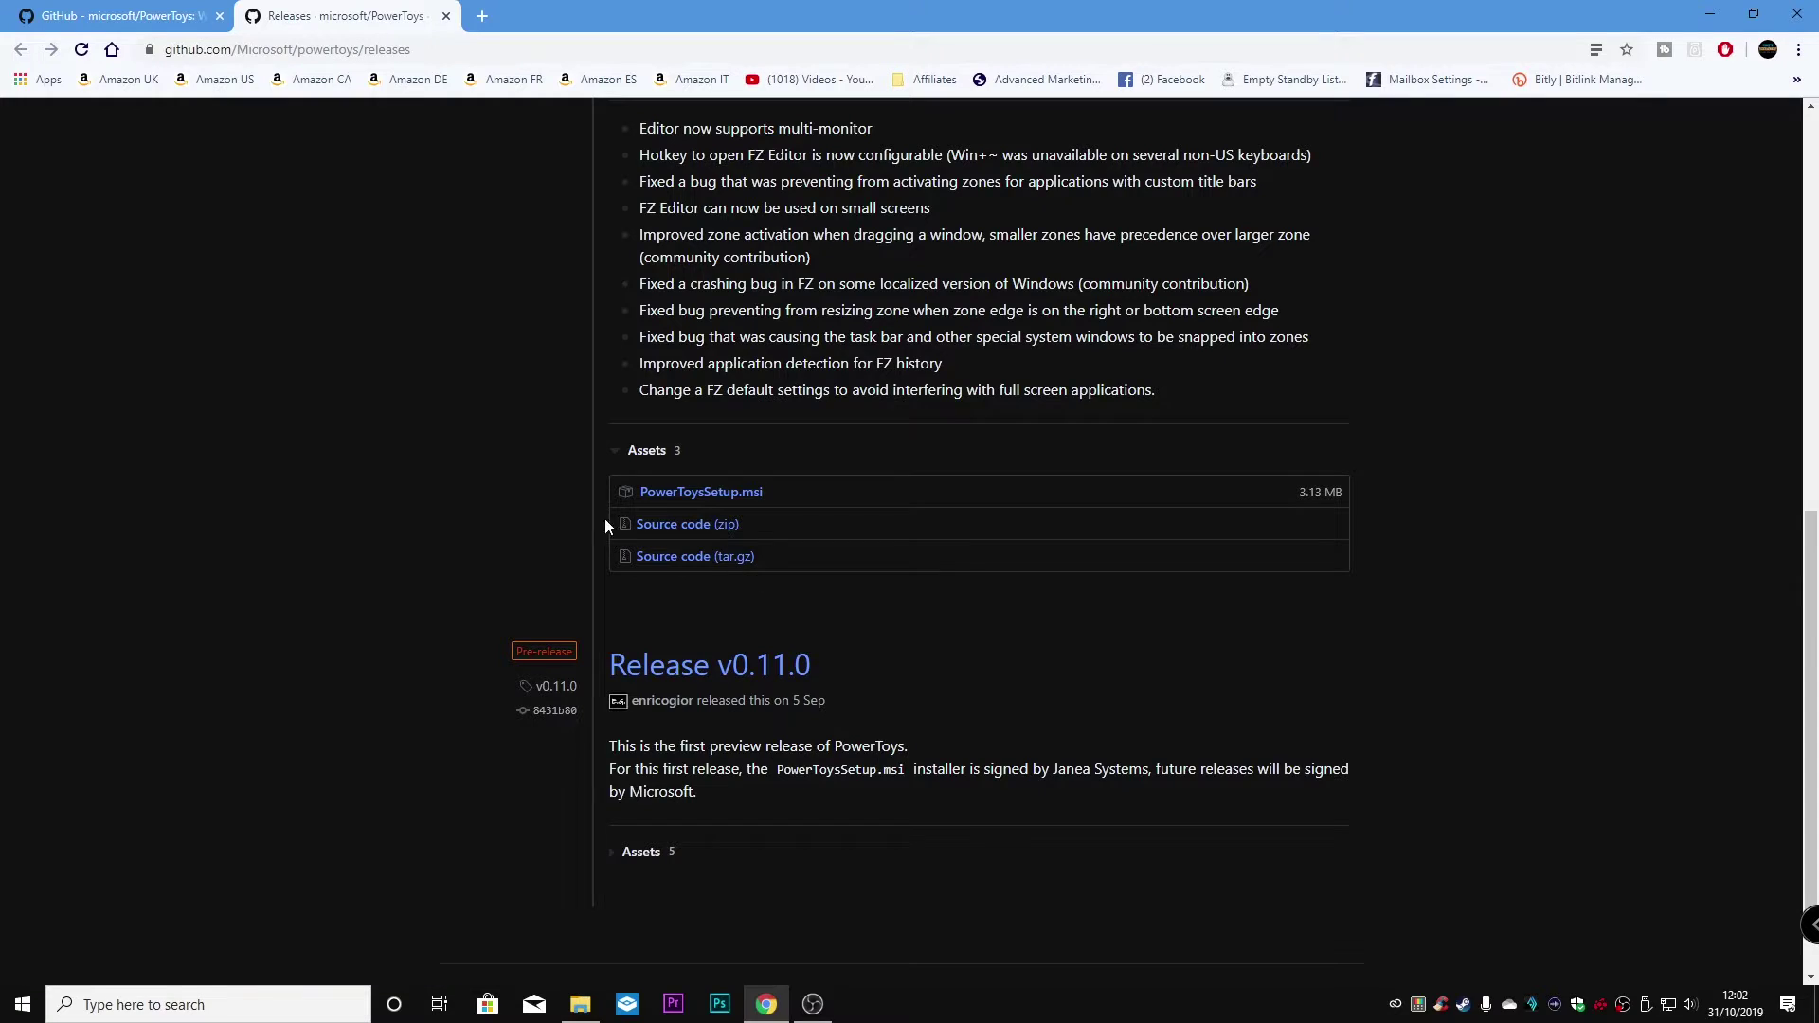
pyautogui.scroll(3, 458, 453)
pyautogui.scroll(1, 459, 453)
# - Return to the PowerToys repository page and scroll down toward the PowerToy Utilities list
pyautogui.click(118, 19)
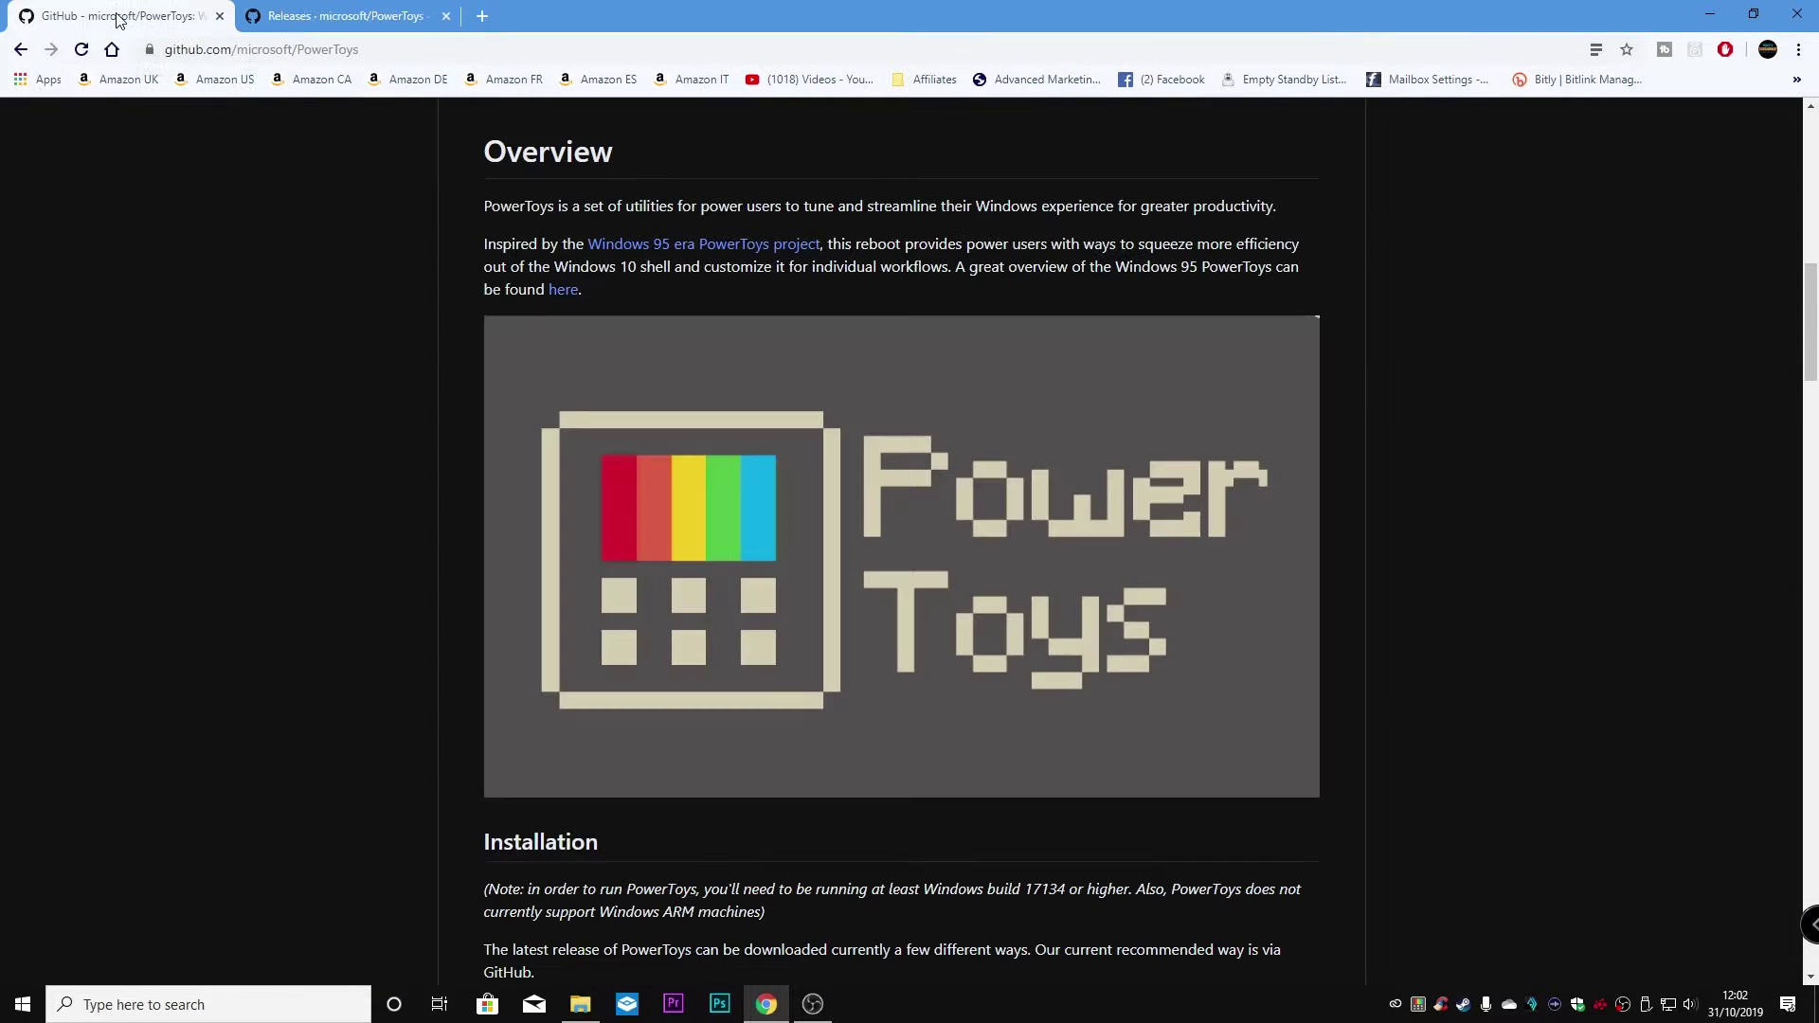
pyautogui.scroll(-3, 345, 459)
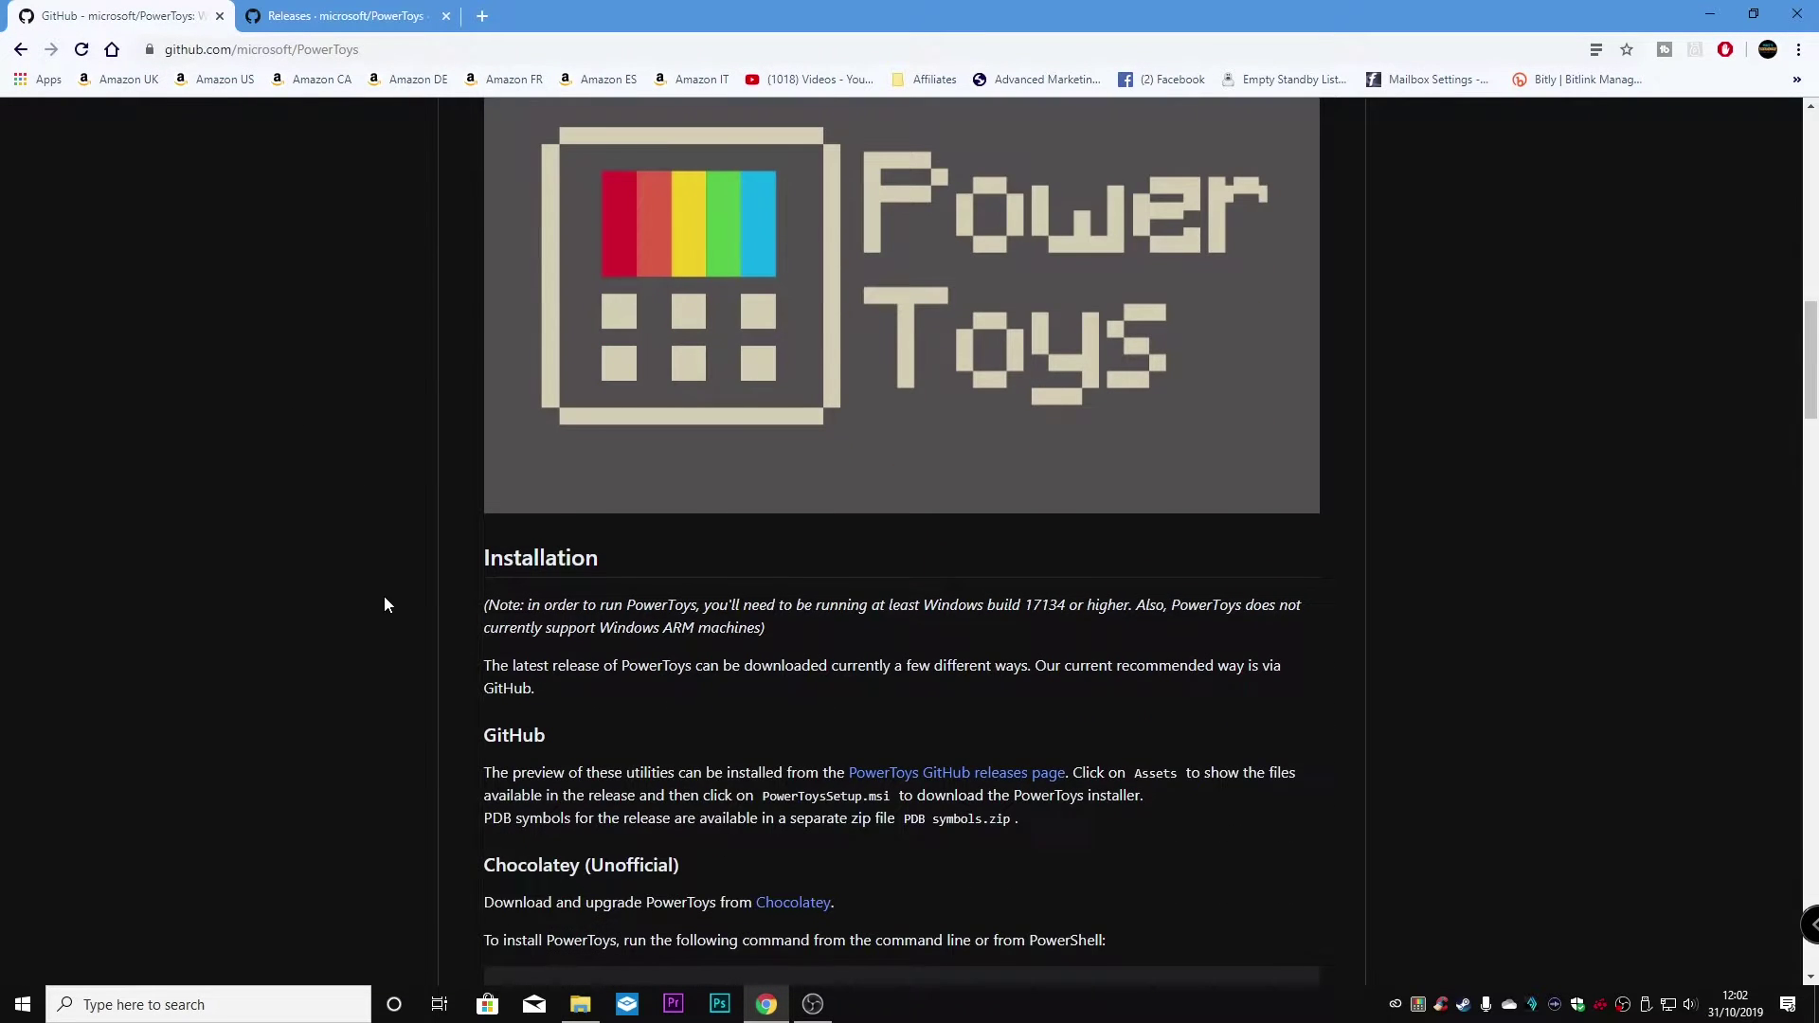
pyautogui.scroll(-2, 384, 597)
pyautogui.scroll(-10, 377, 627)
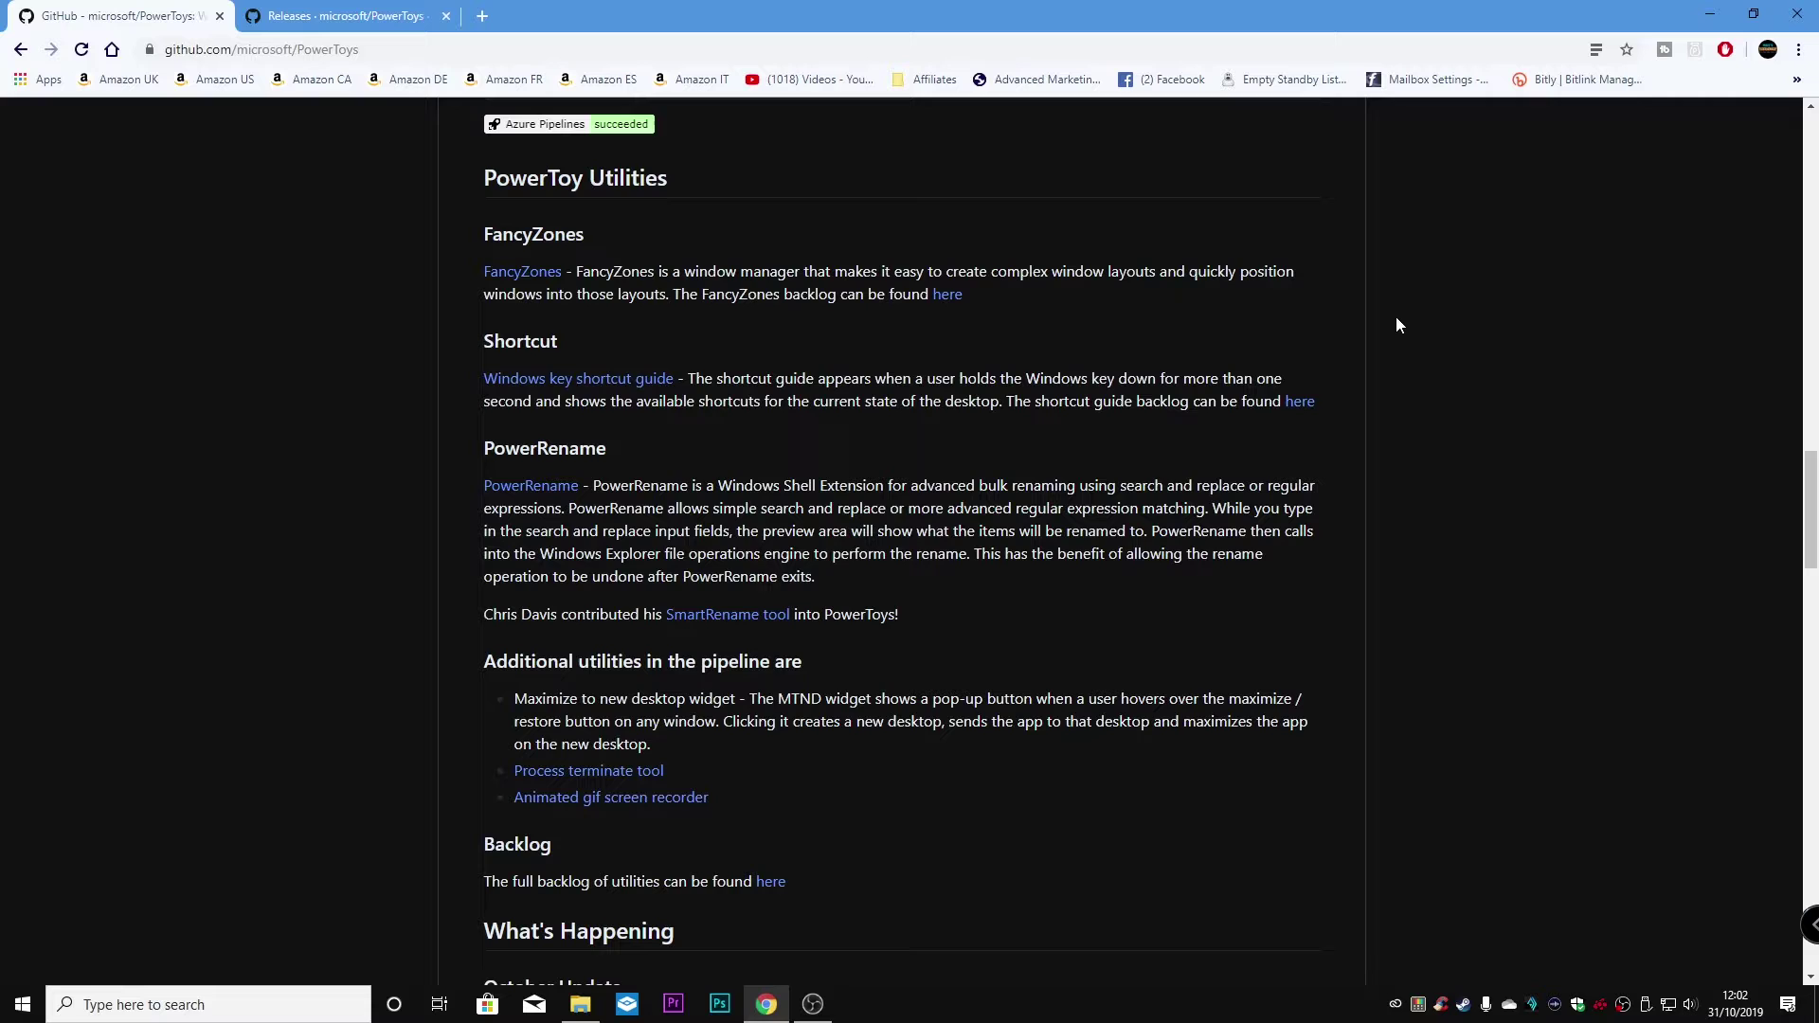
# - Hold the Windows key to show the Shortcut Guide, then bring PowerRename and the October Update notes into view
pyautogui.press('super')
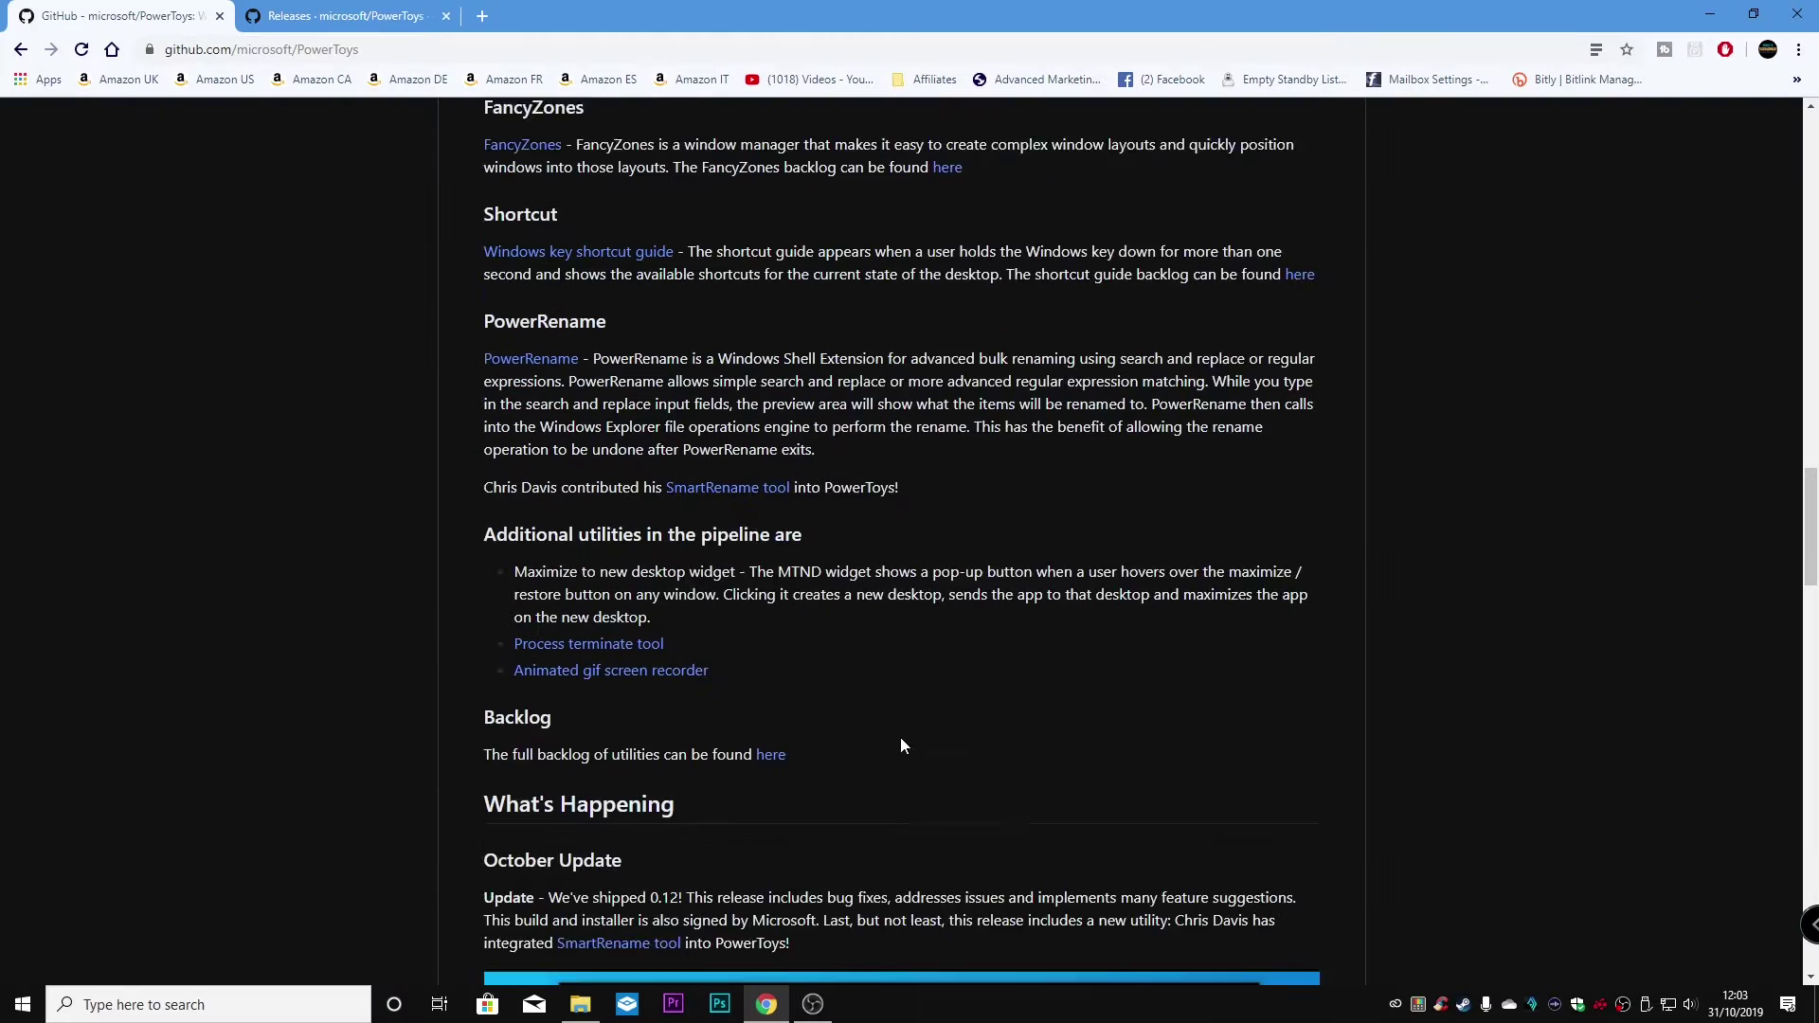
pyautogui.scroll(-3, 901, 738)
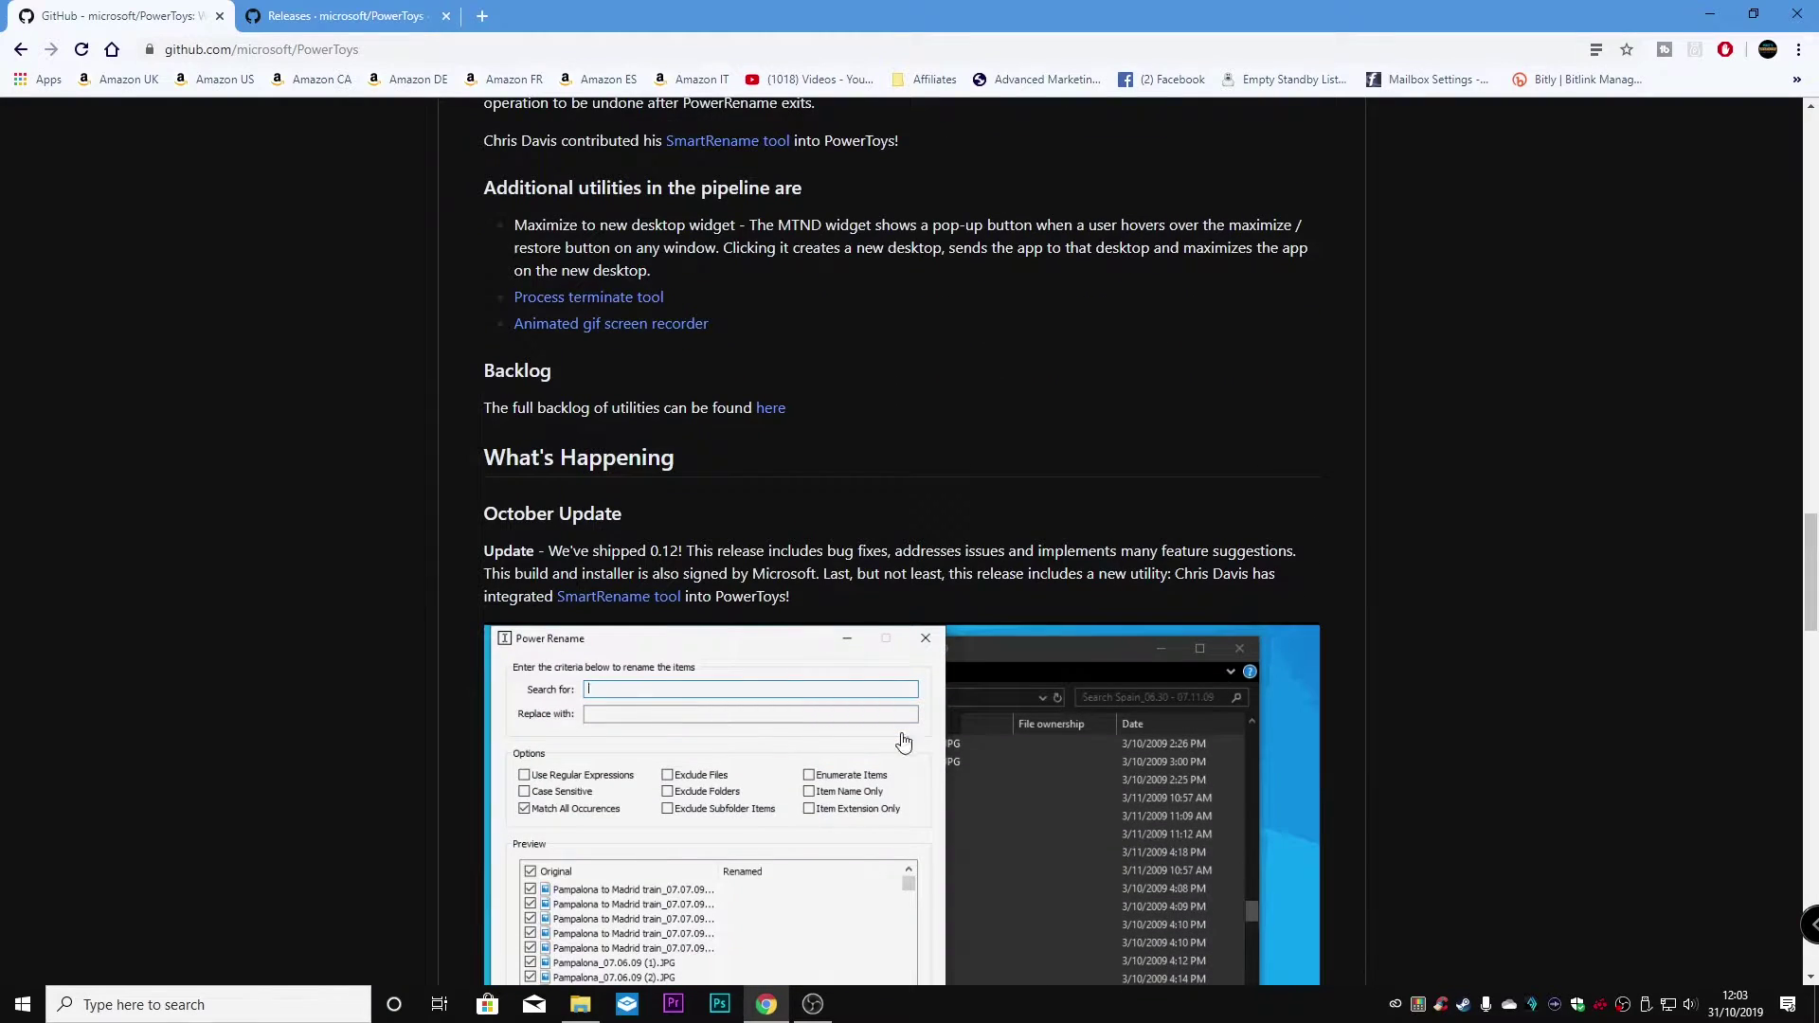
pyautogui.scroll(-1, 886, 701)
pyautogui.scroll(3, 880, 693)
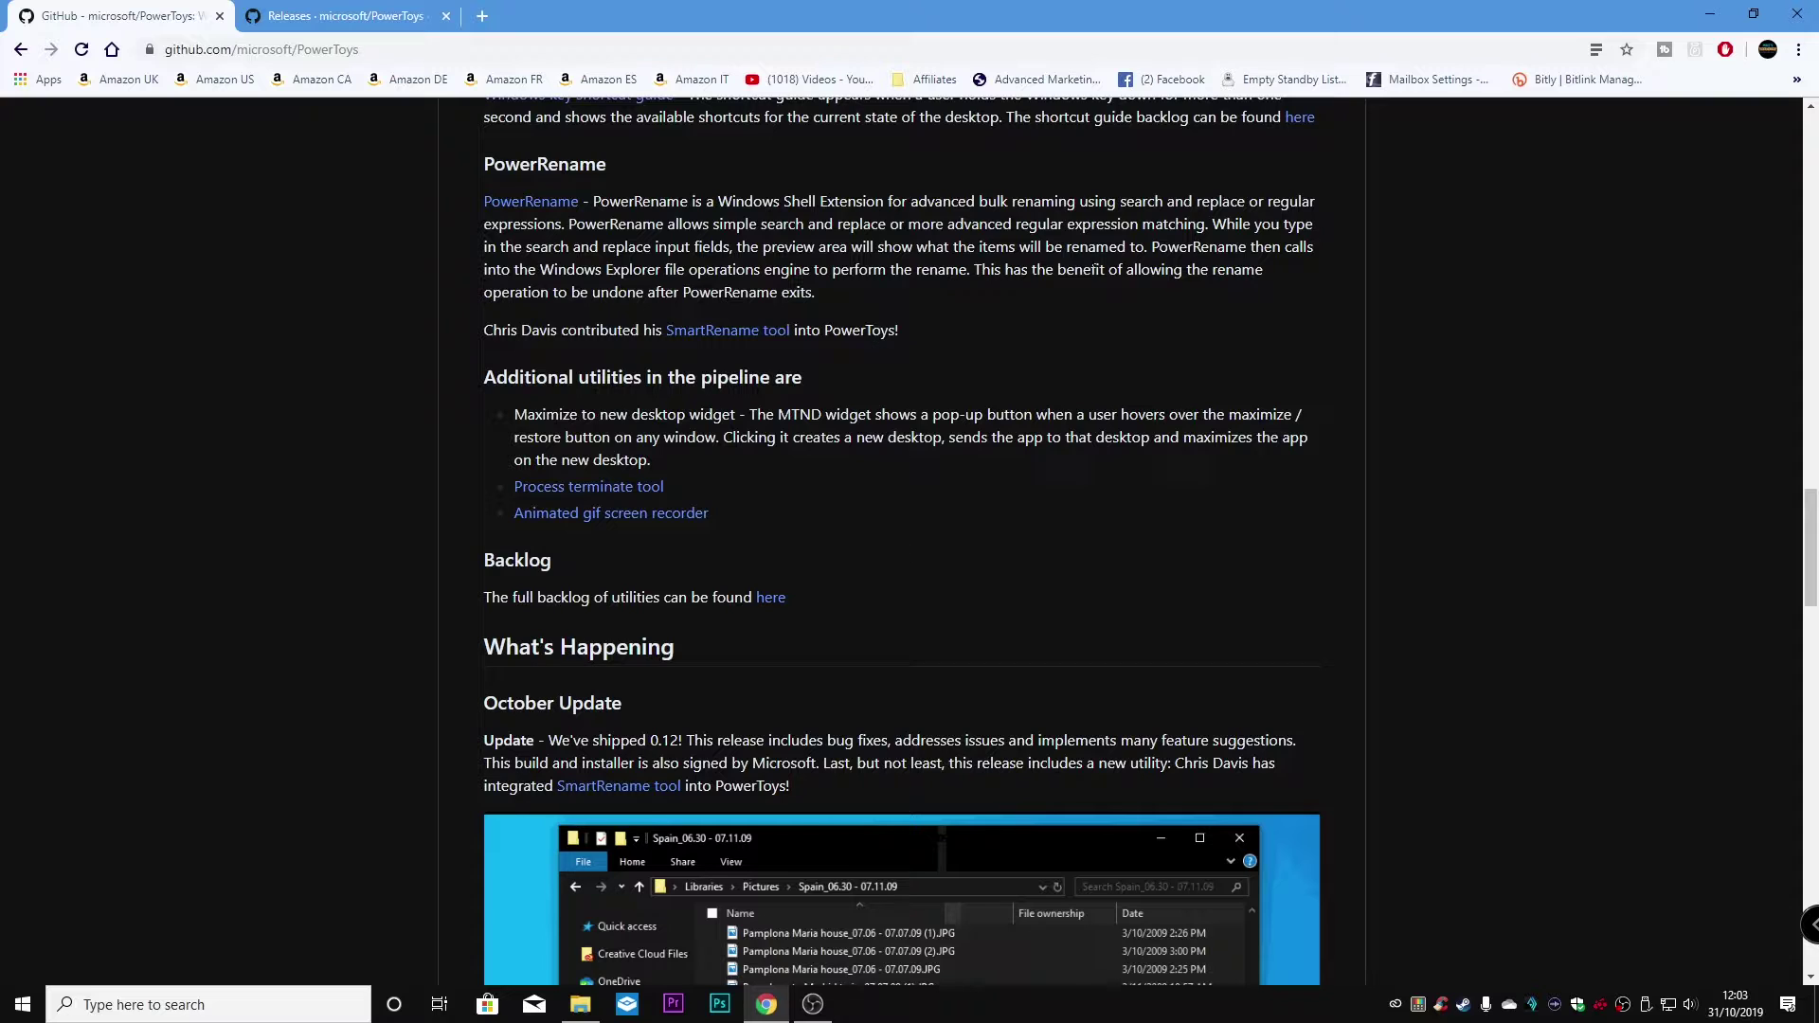
# - Close Chrome, open the desktop weather folder, select all 27 IMG_ photos and right-click them
pyautogui.click(1793, 13)
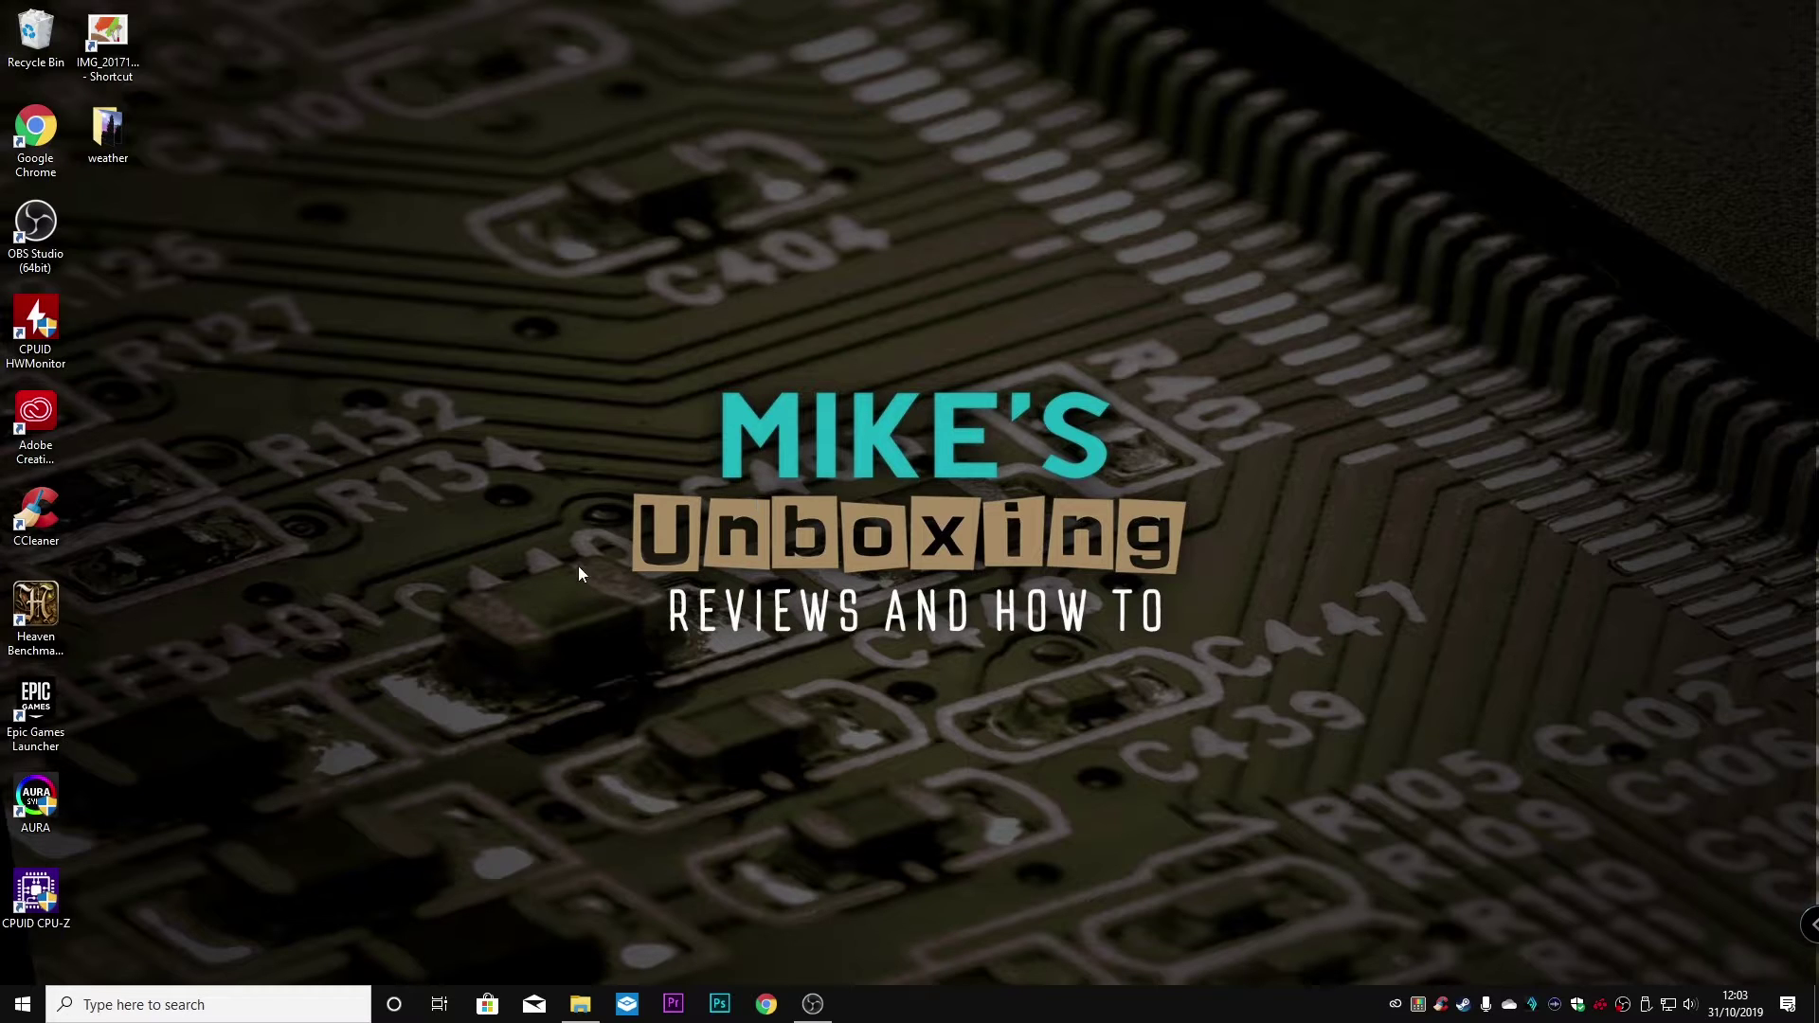
pyautogui.doubleClick(106, 132)
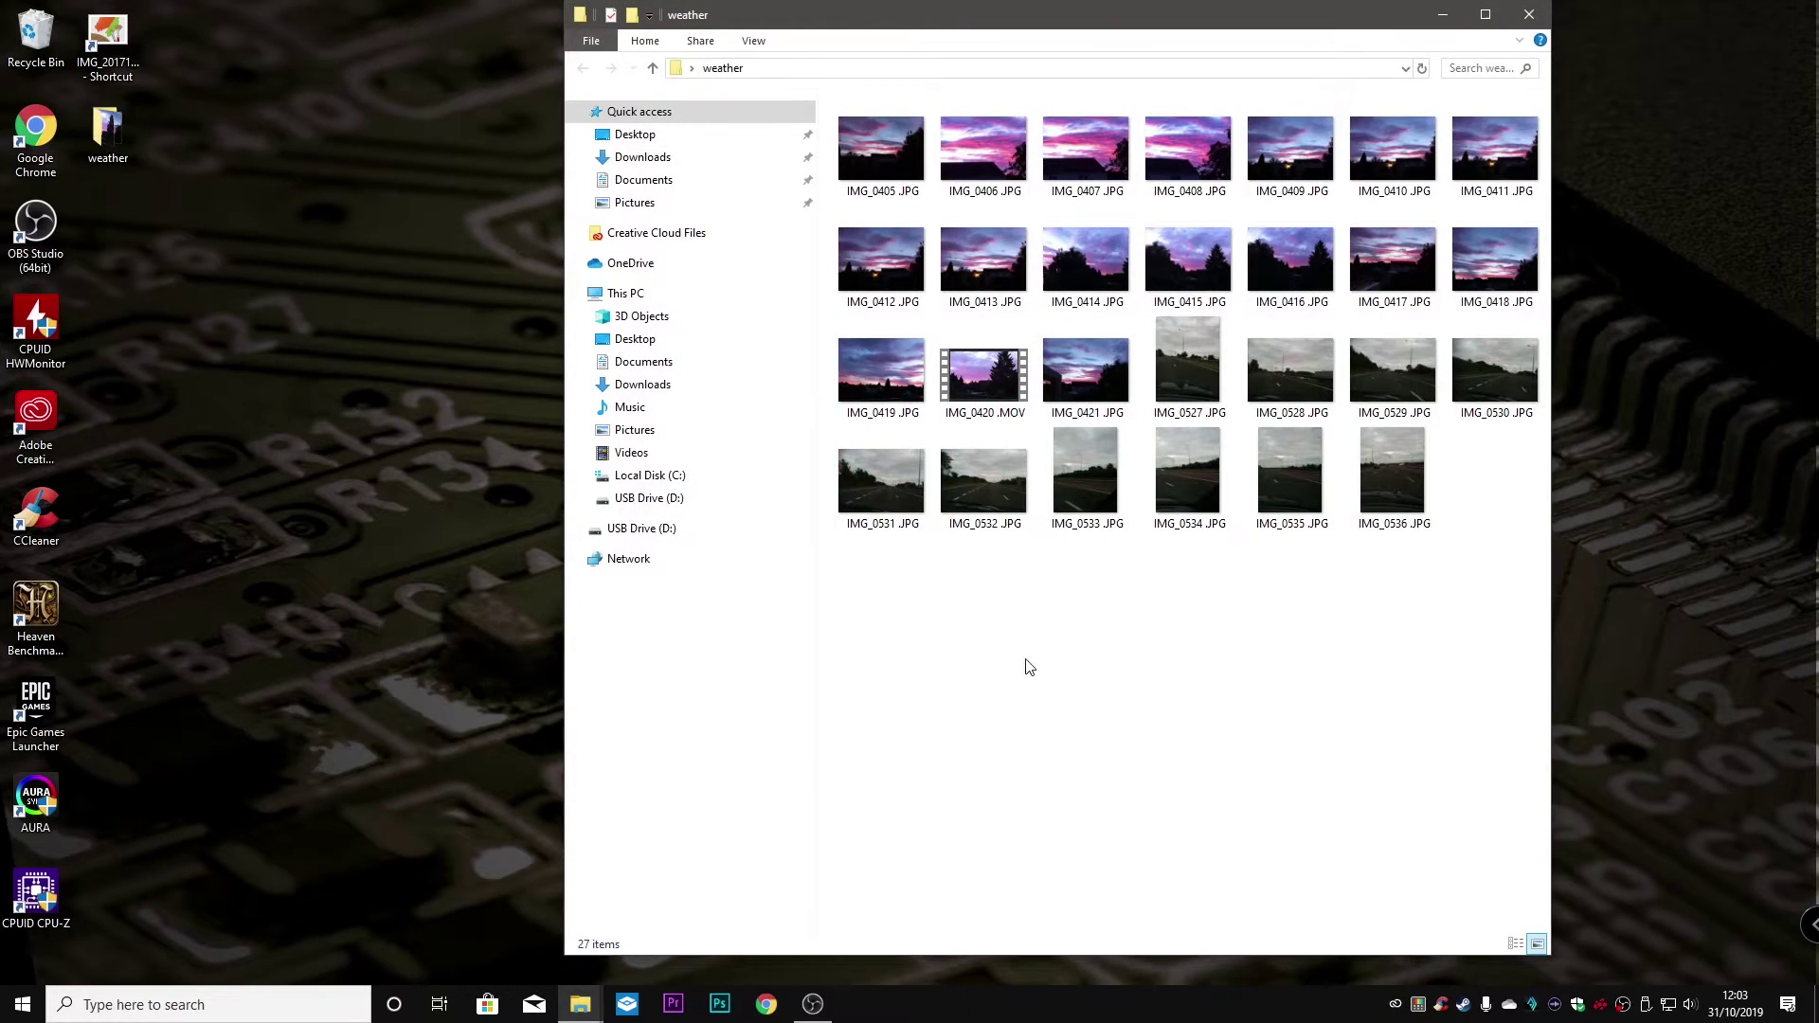
pyautogui.moveTo(920, 629); pyautogui.dragTo(1464, 138)
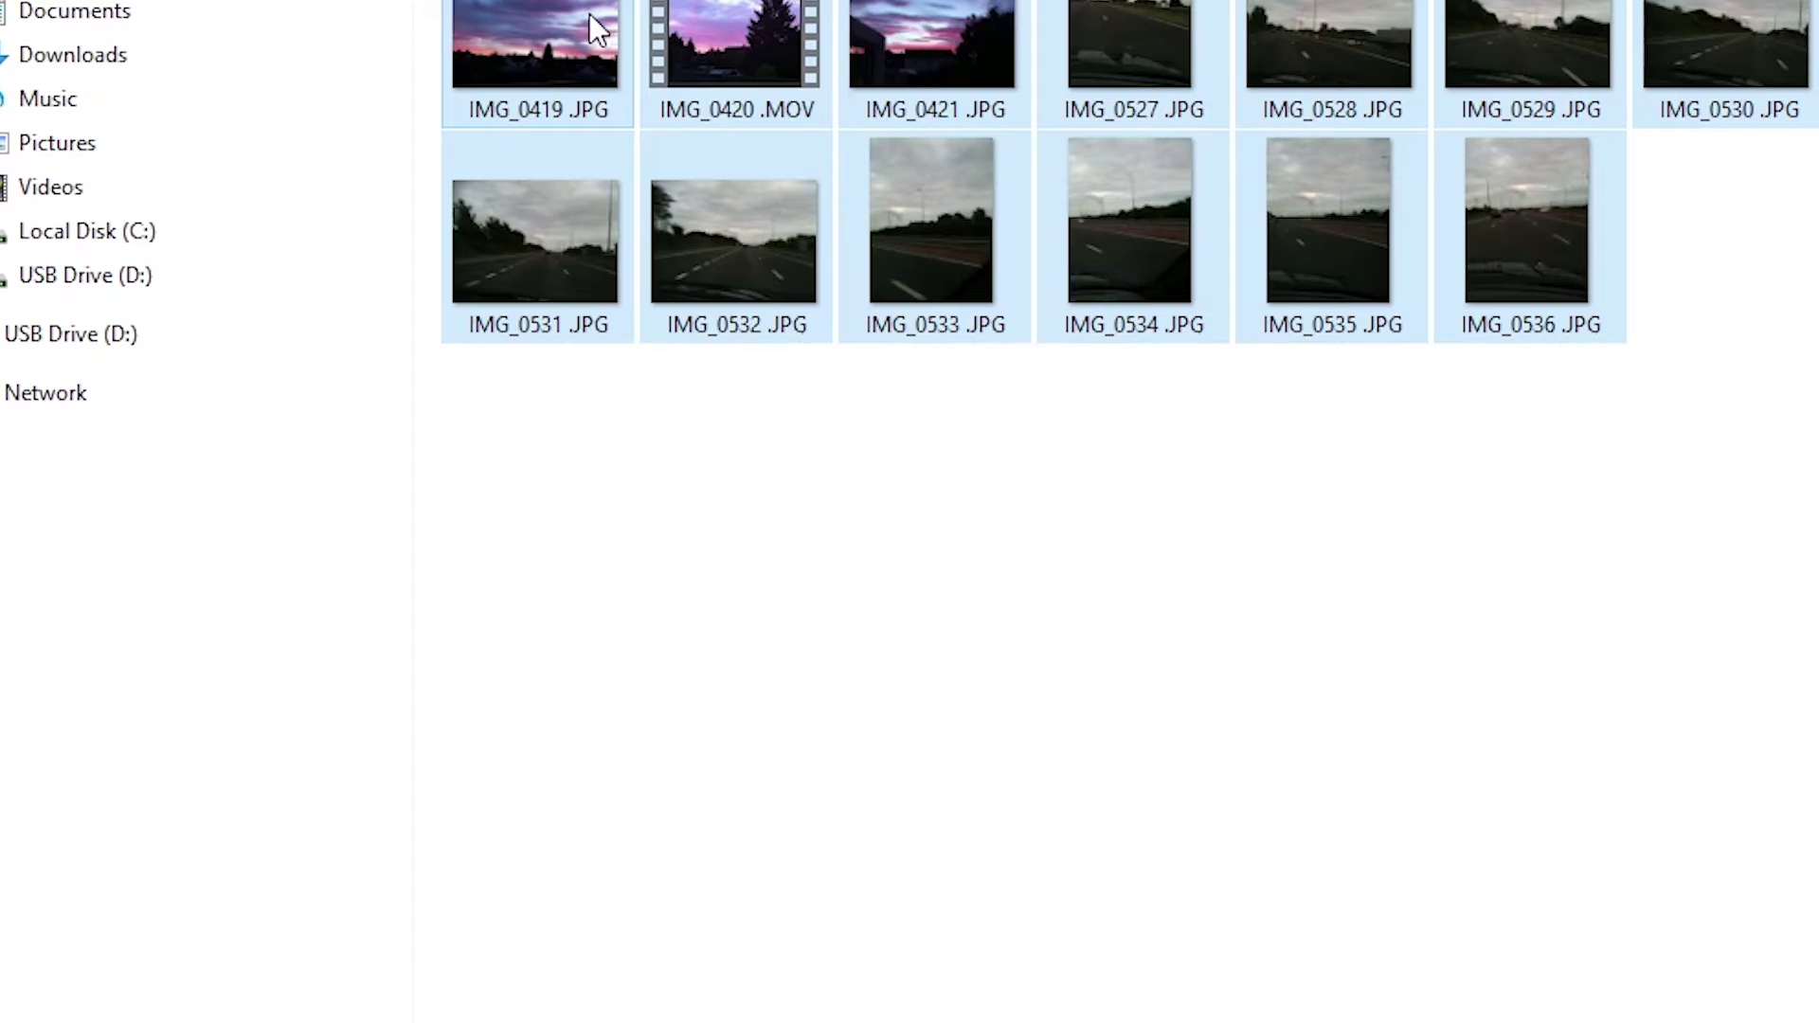
pyautogui.rightClick(913, 365)
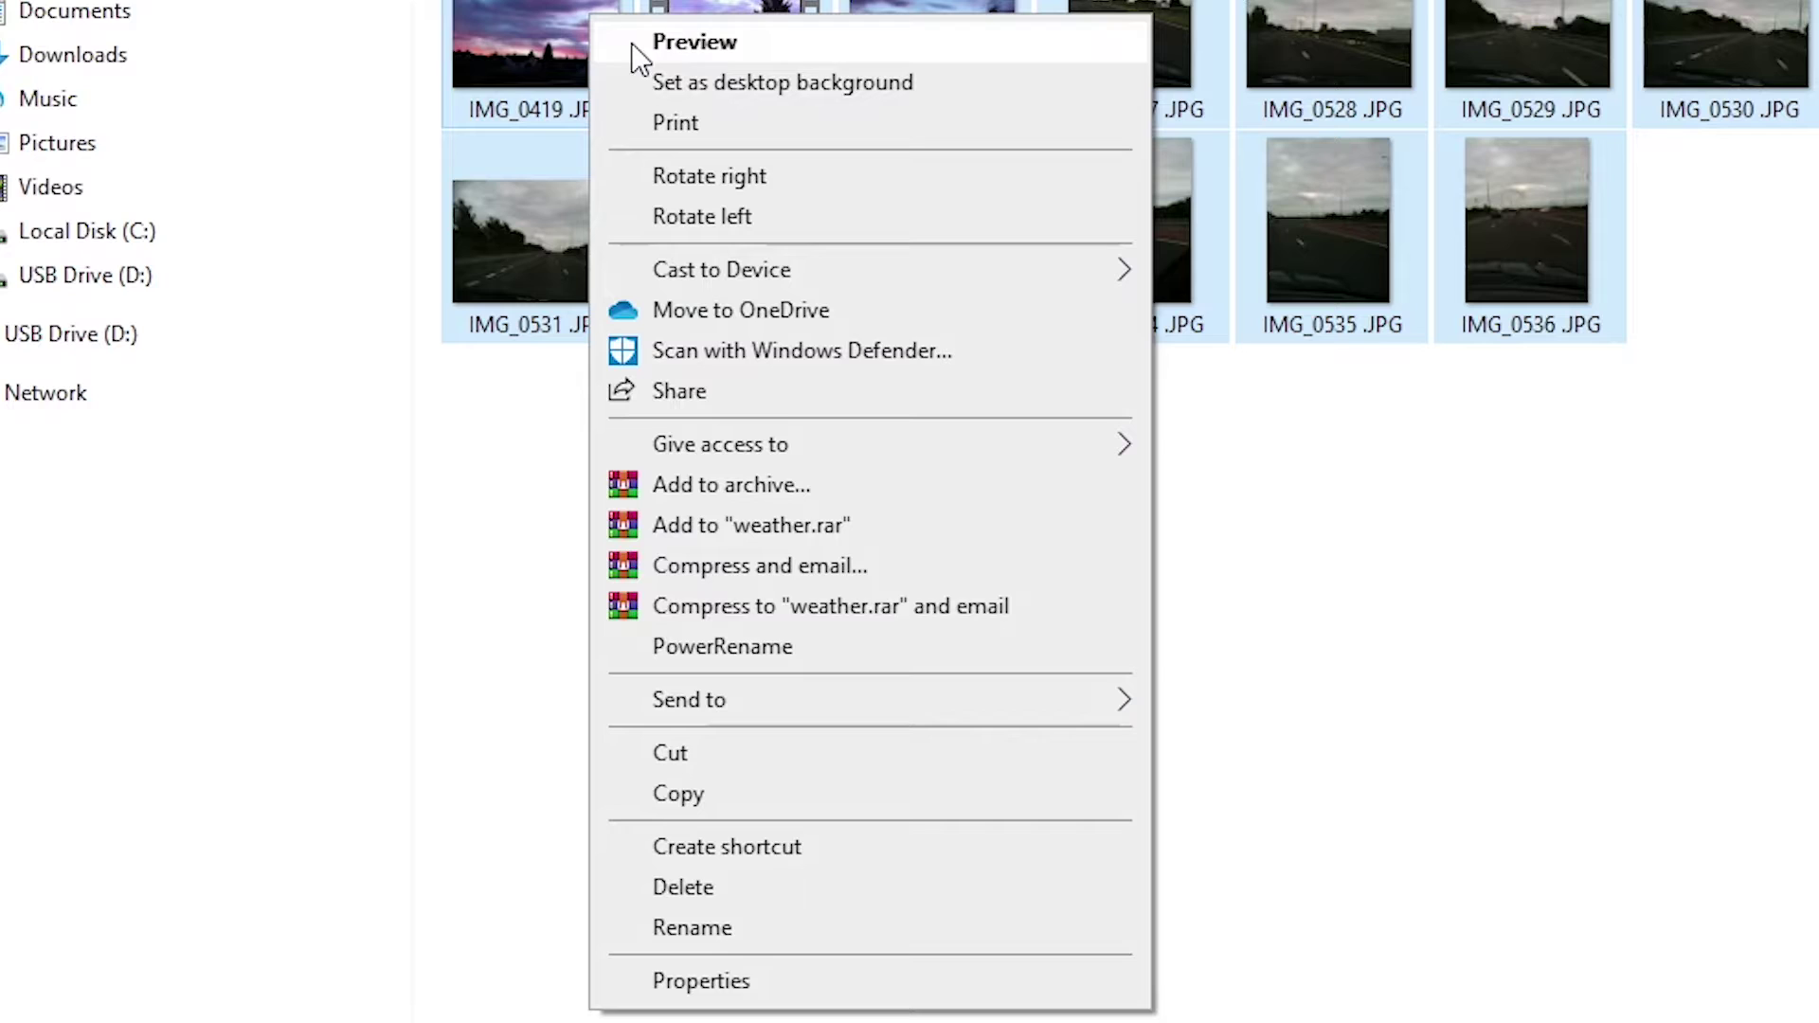
# - Launch PowerRename with search 'img_' and replace 'weather', leaving Item Extension Only unchecked
pyautogui.click(755, 652)
pyautogui.moveTo(230, 14); pyautogui.dragTo(764, 280)
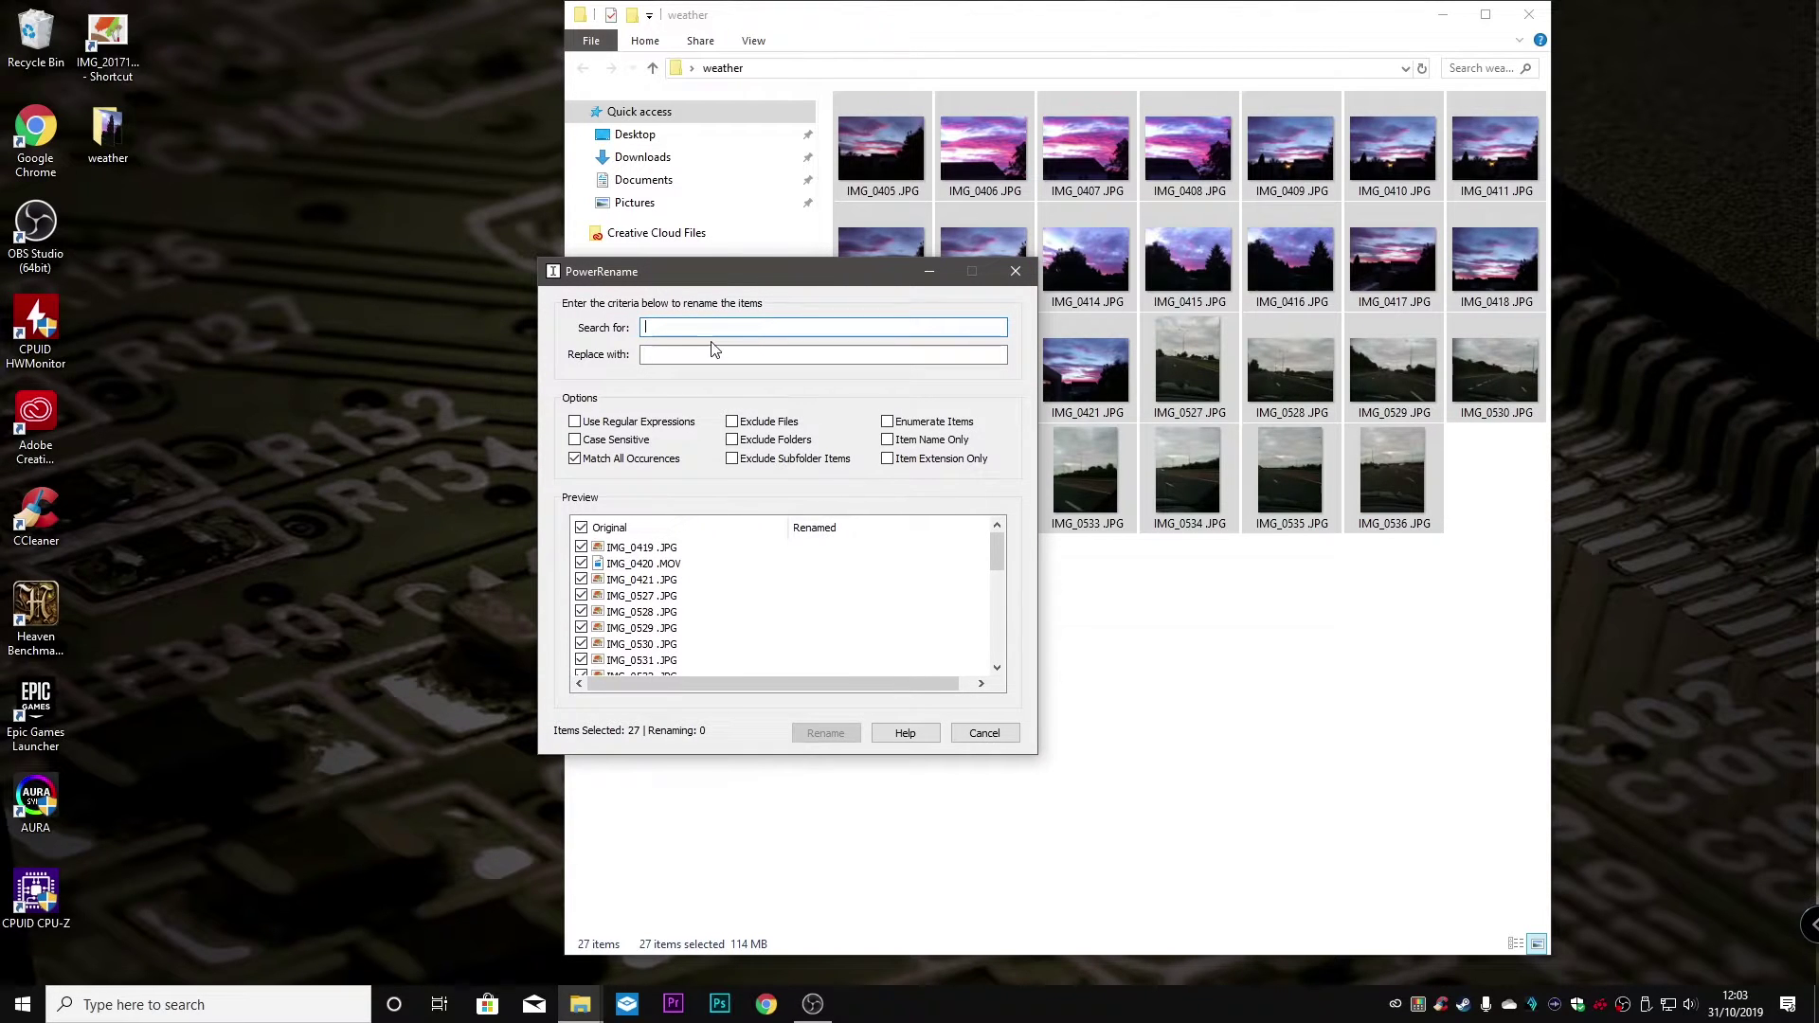
pyautogui.write('img_')
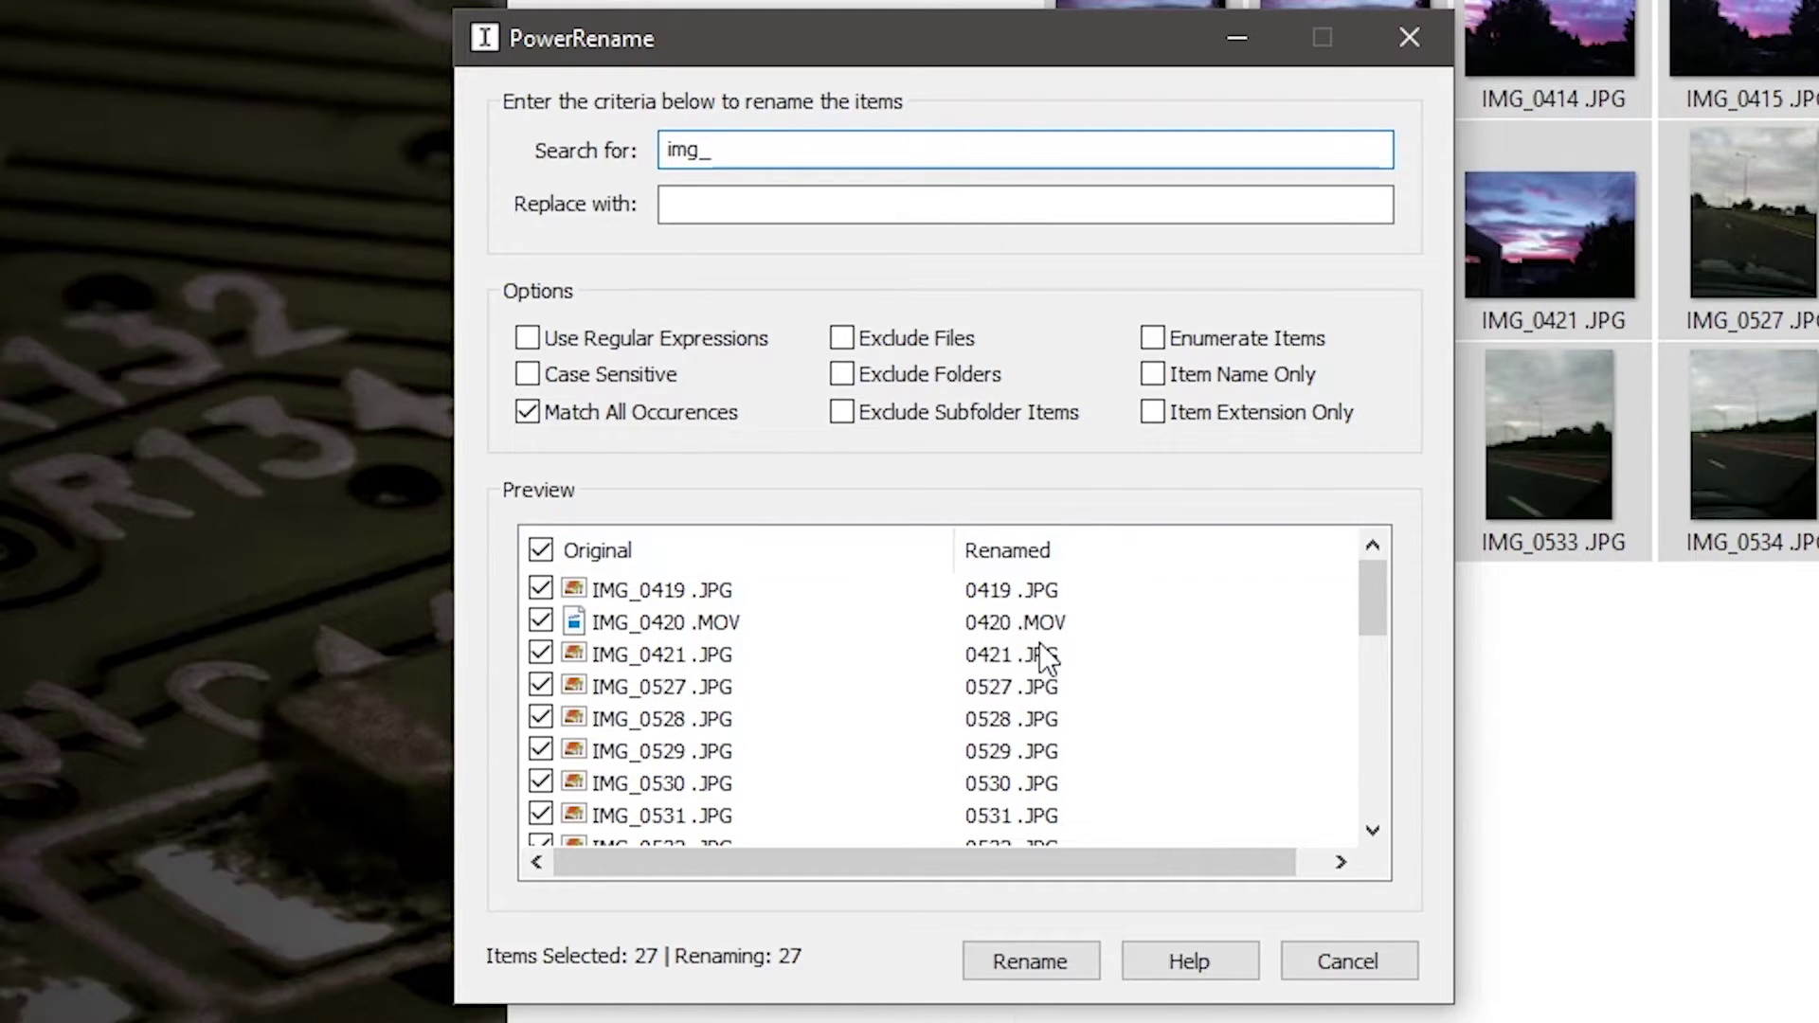
pyautogui.click(801, 211)
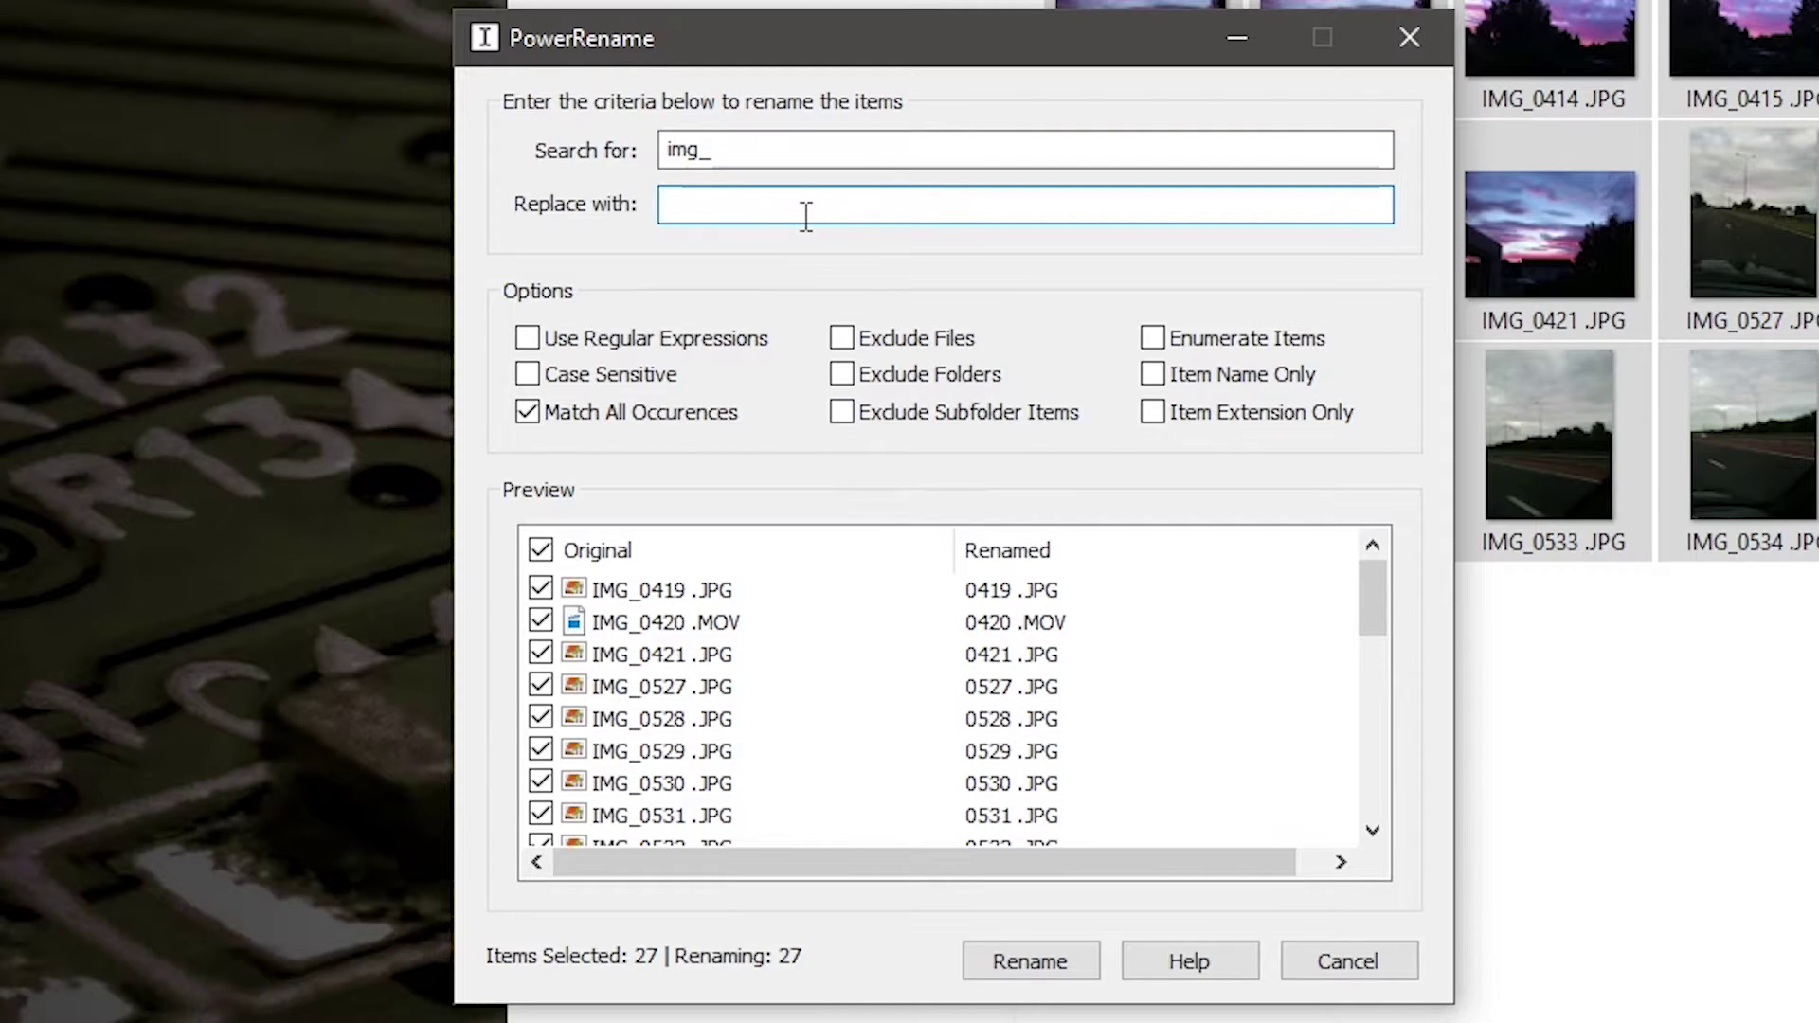
pyautogui.write('weather')
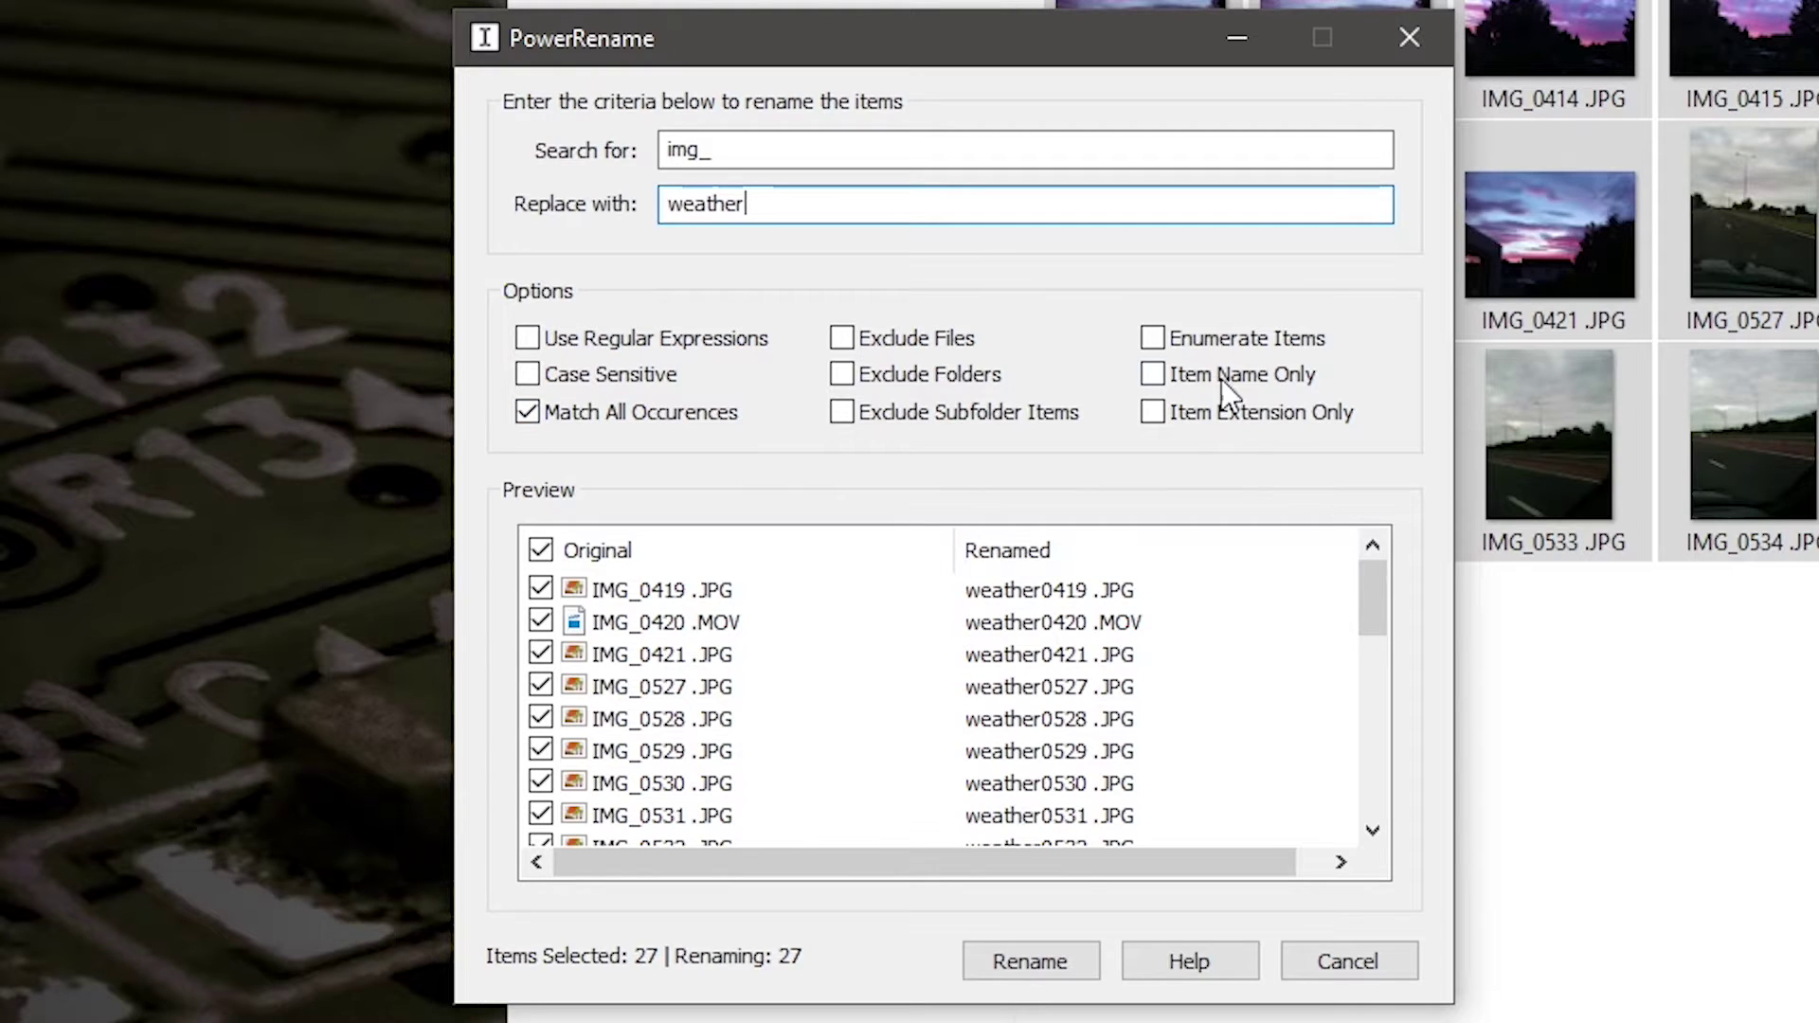
pyautogui.click(1146, 426)
pyautogui.click(1147, 426)
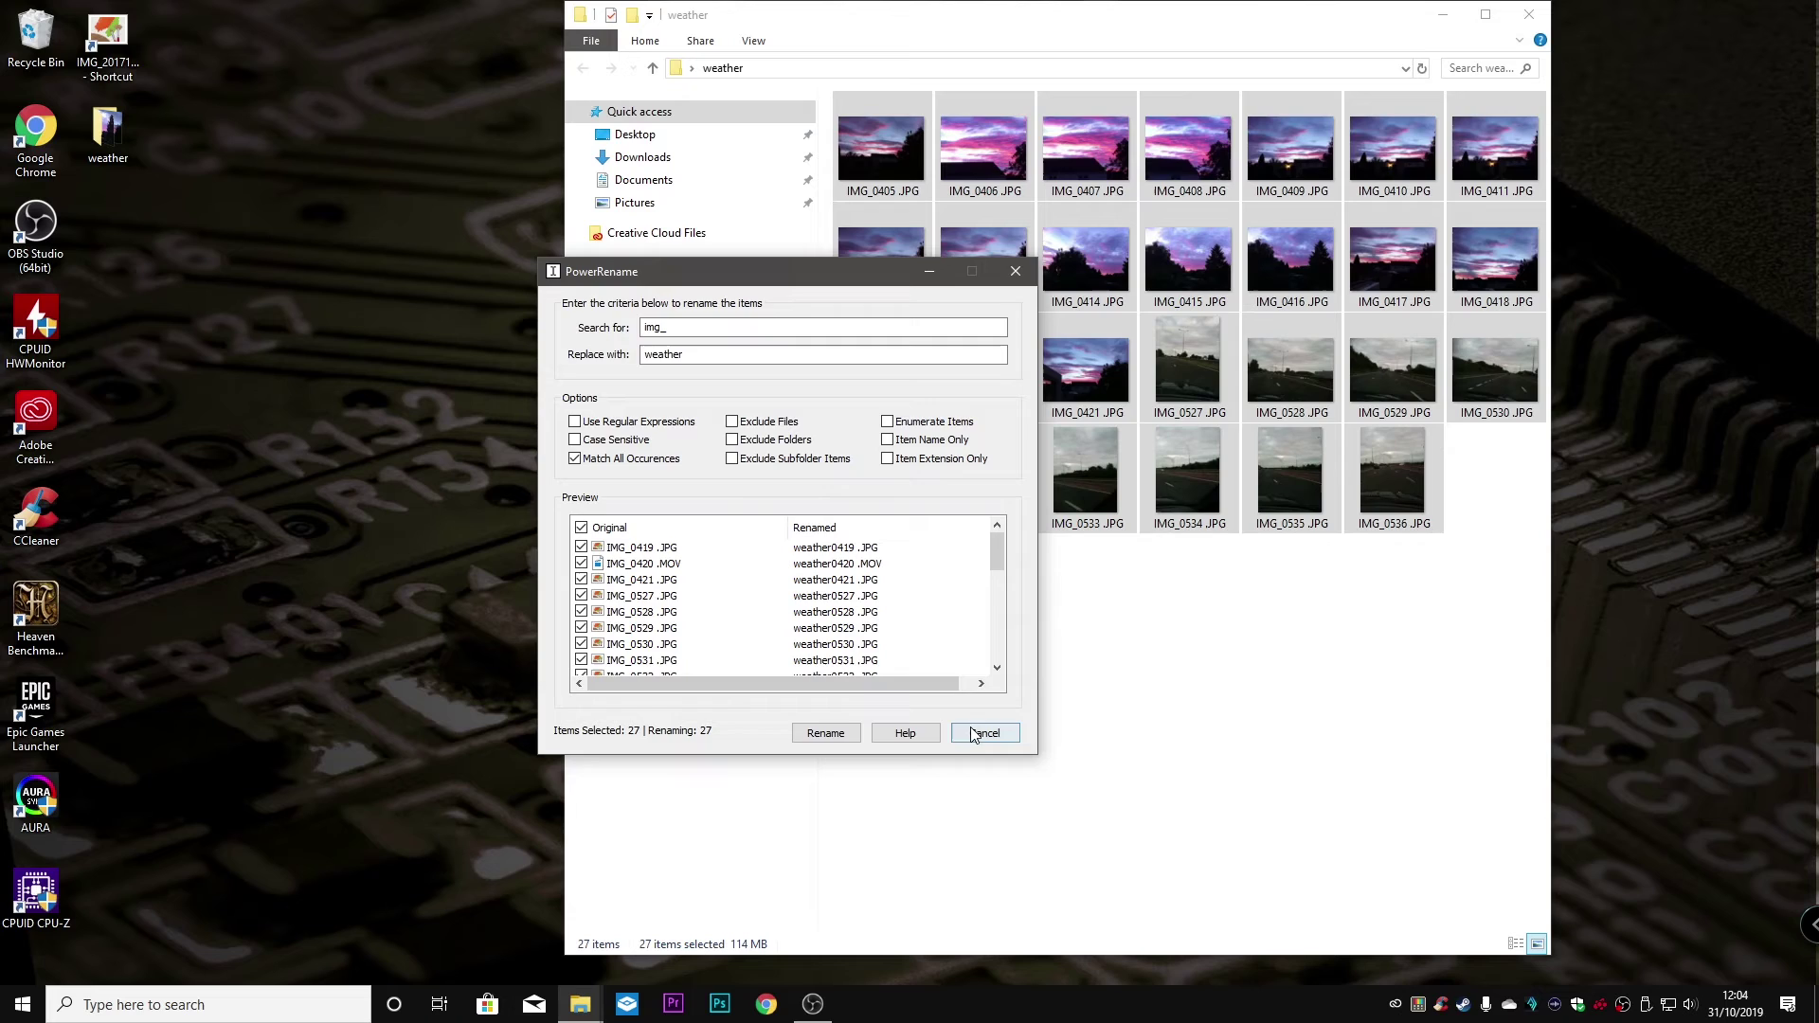
# - Close PowerRename and the weather folder without renaming, then bring up the haarp photos folder
pyautogui.click(1348, 962)
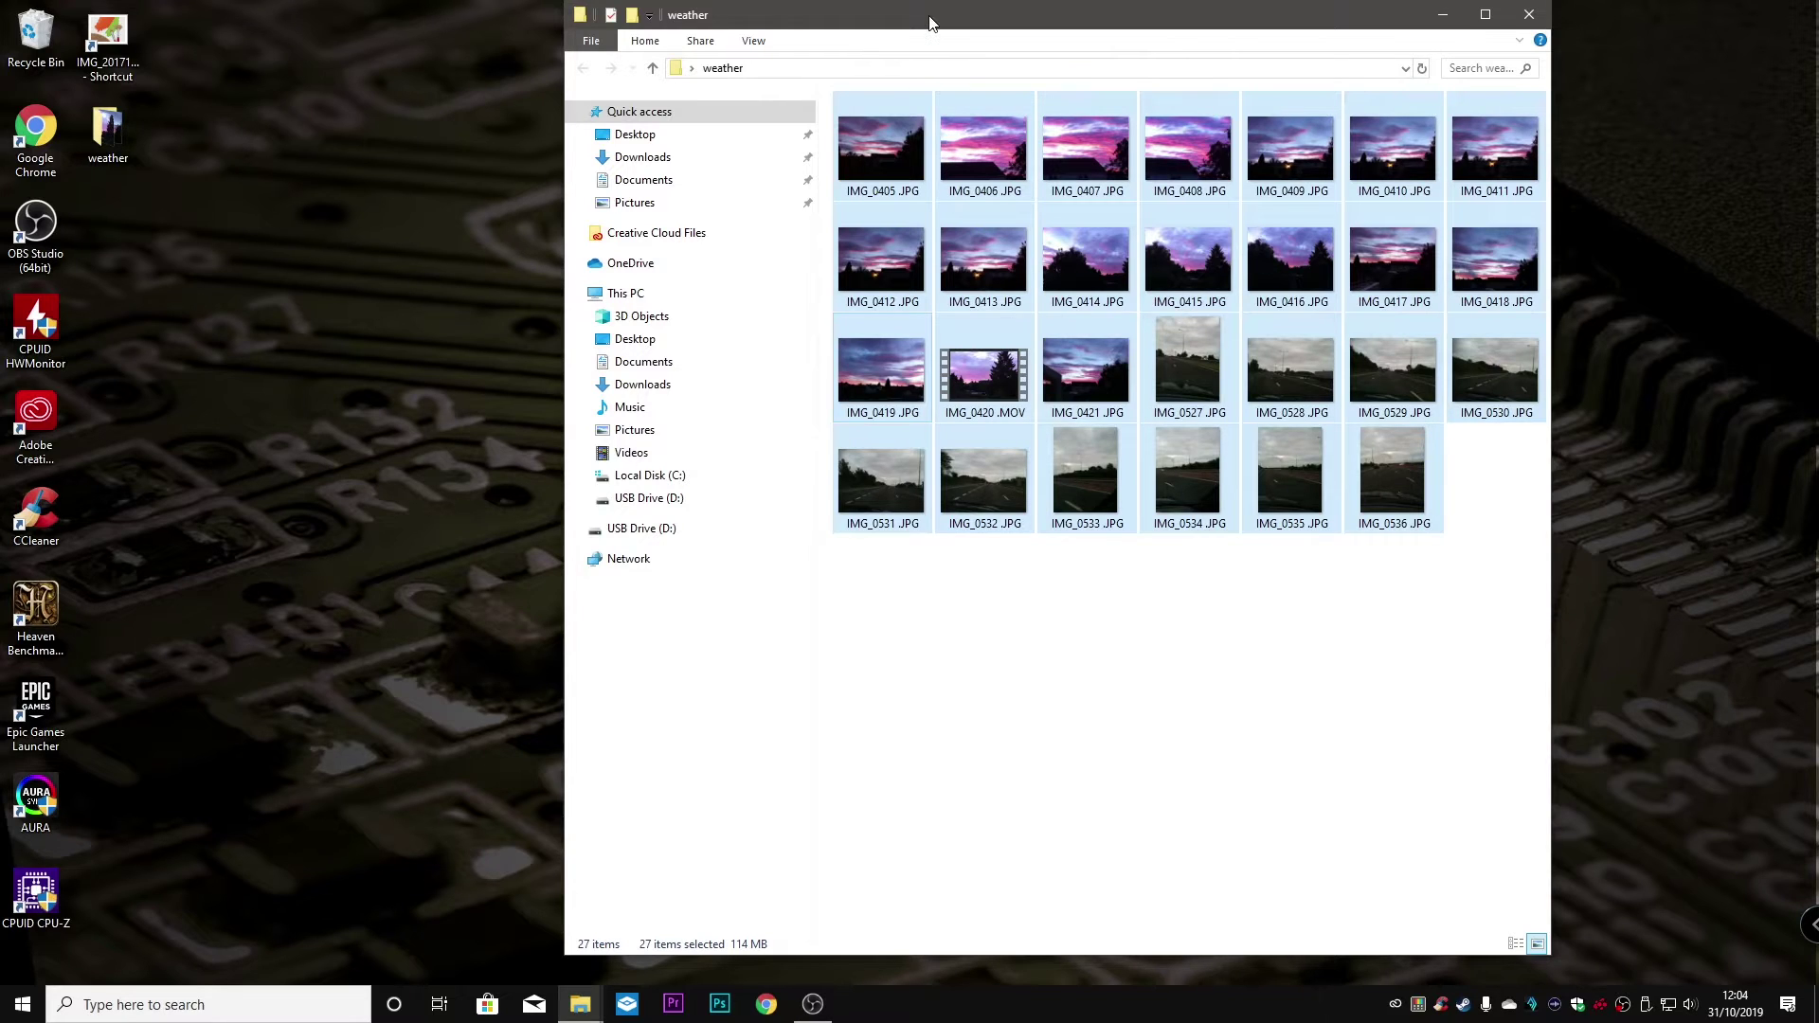
pyautogui.moveTo(929, 22); pyautogui.dragTo(882, 72)
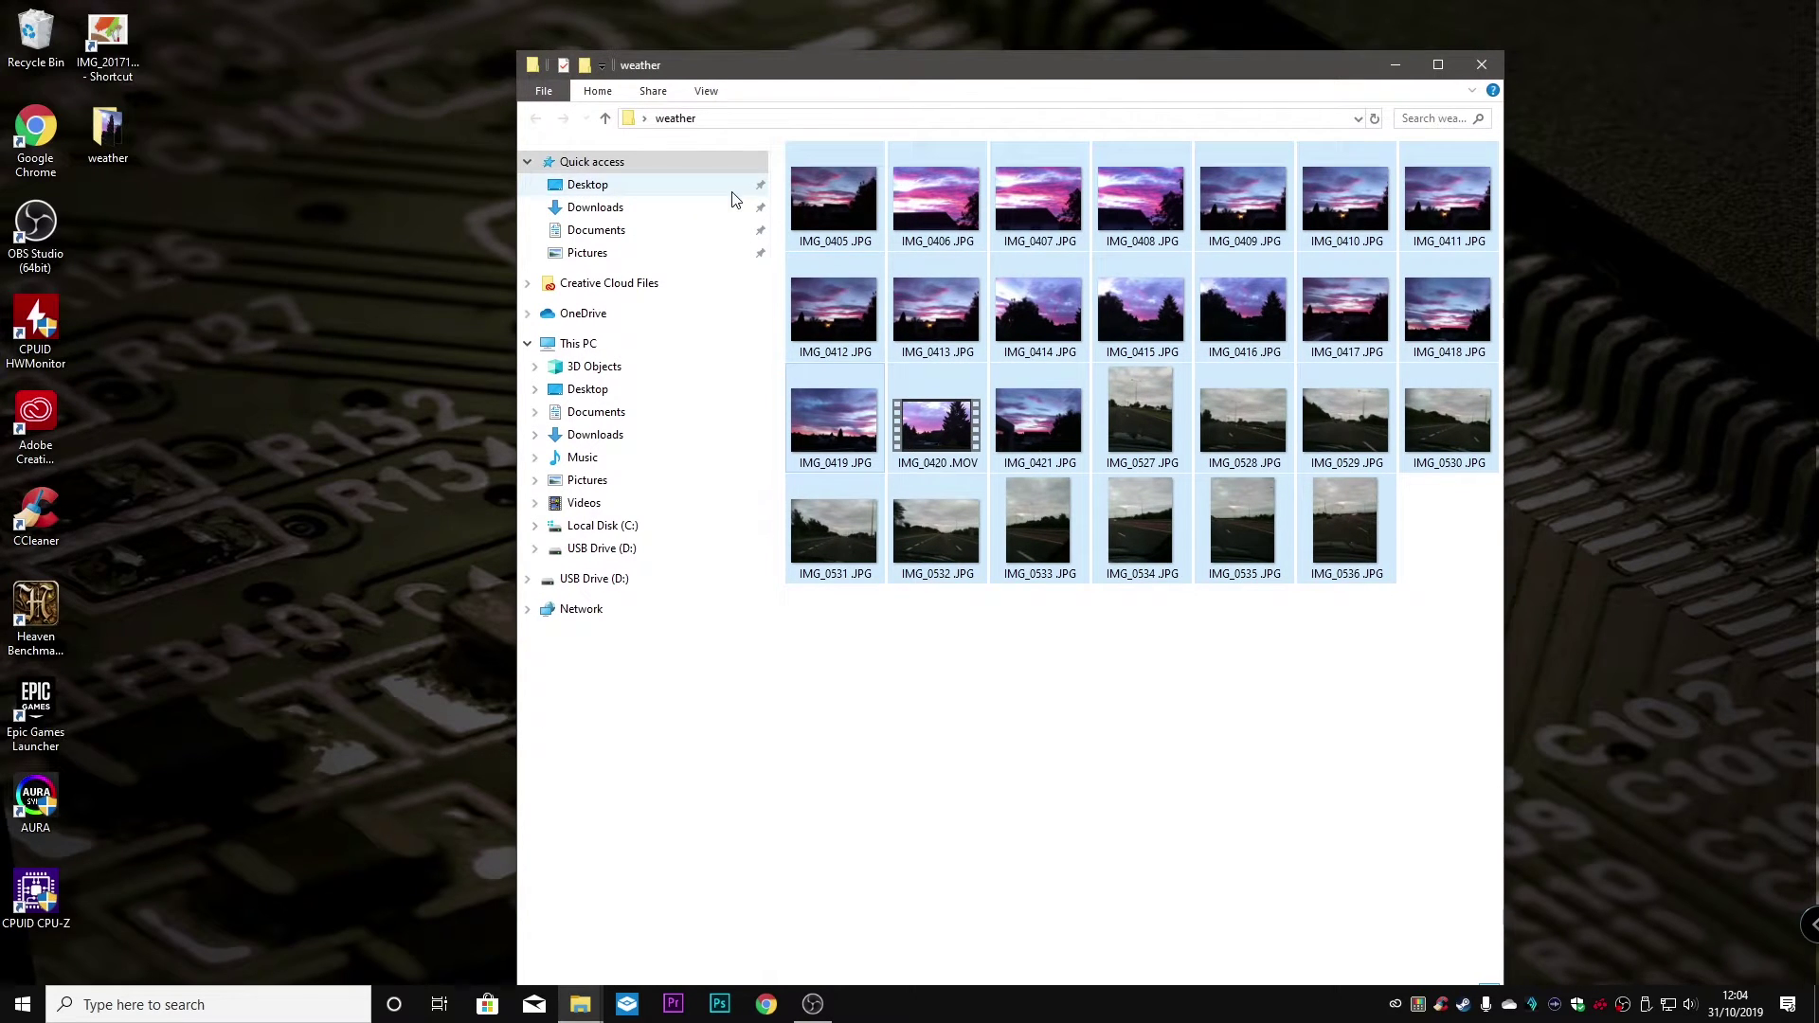
pyautogui.click(1481, 64)
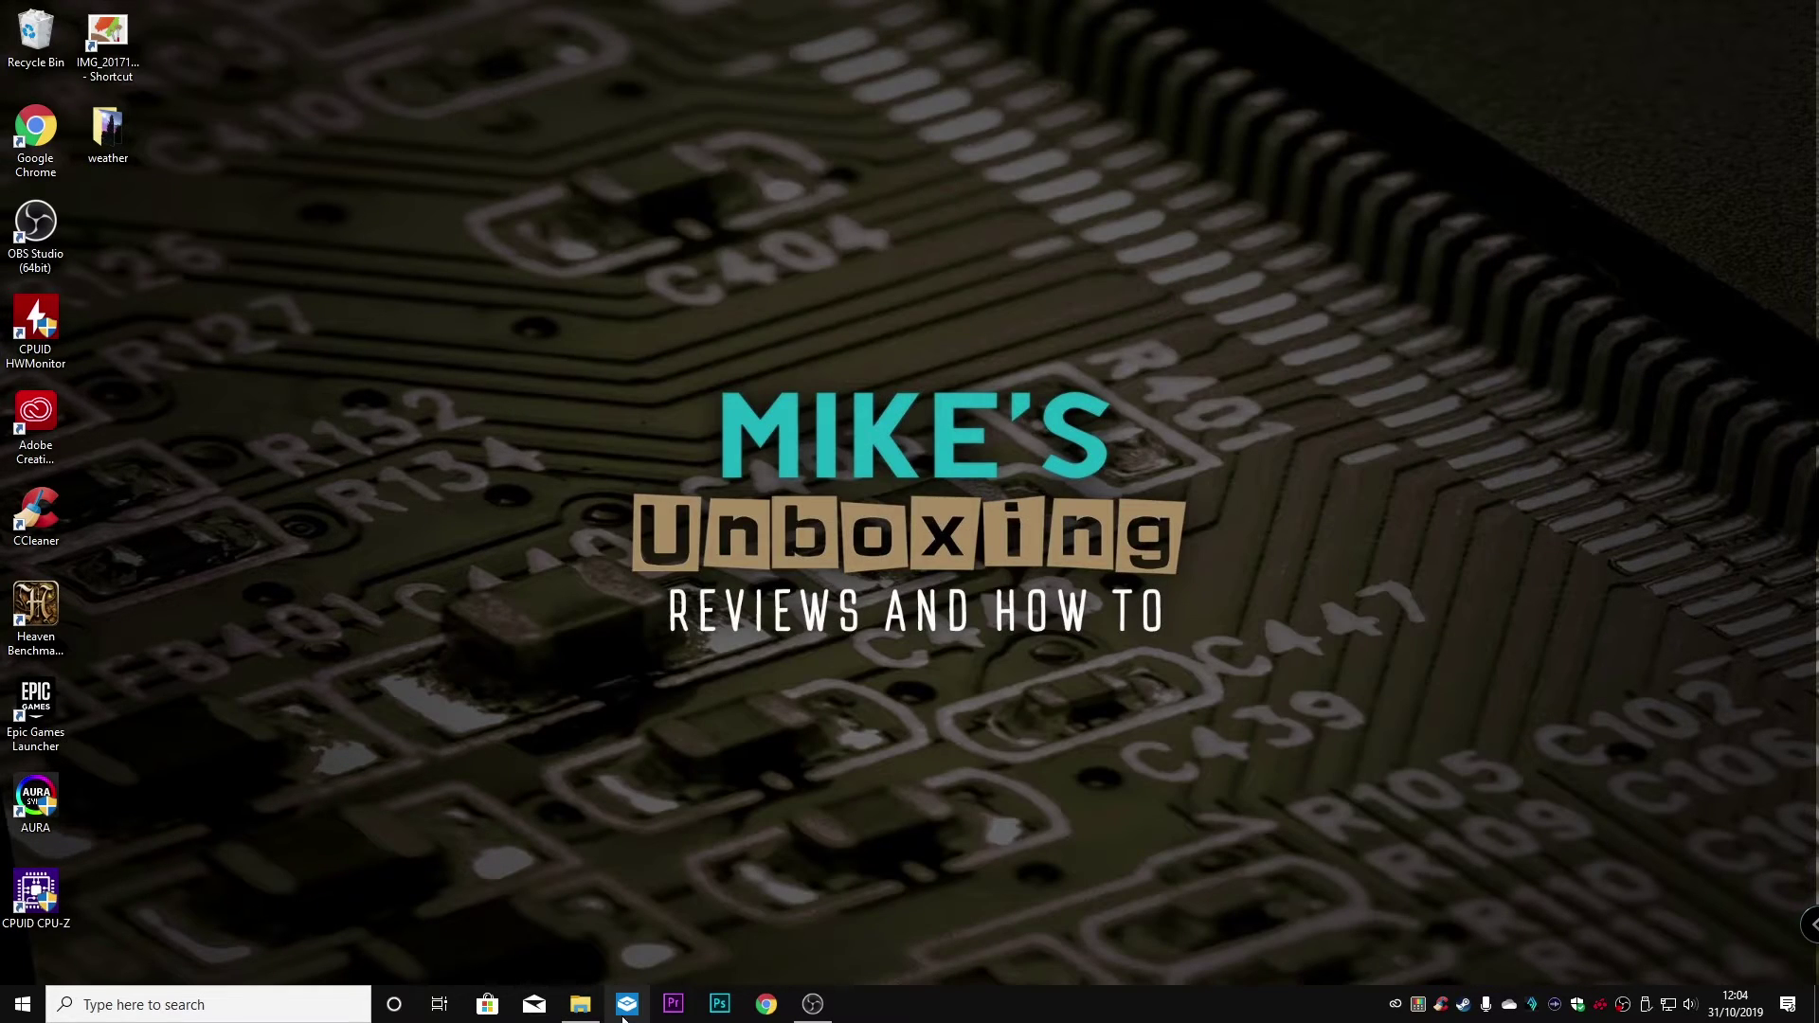
pyautogui.click(580, 1005)
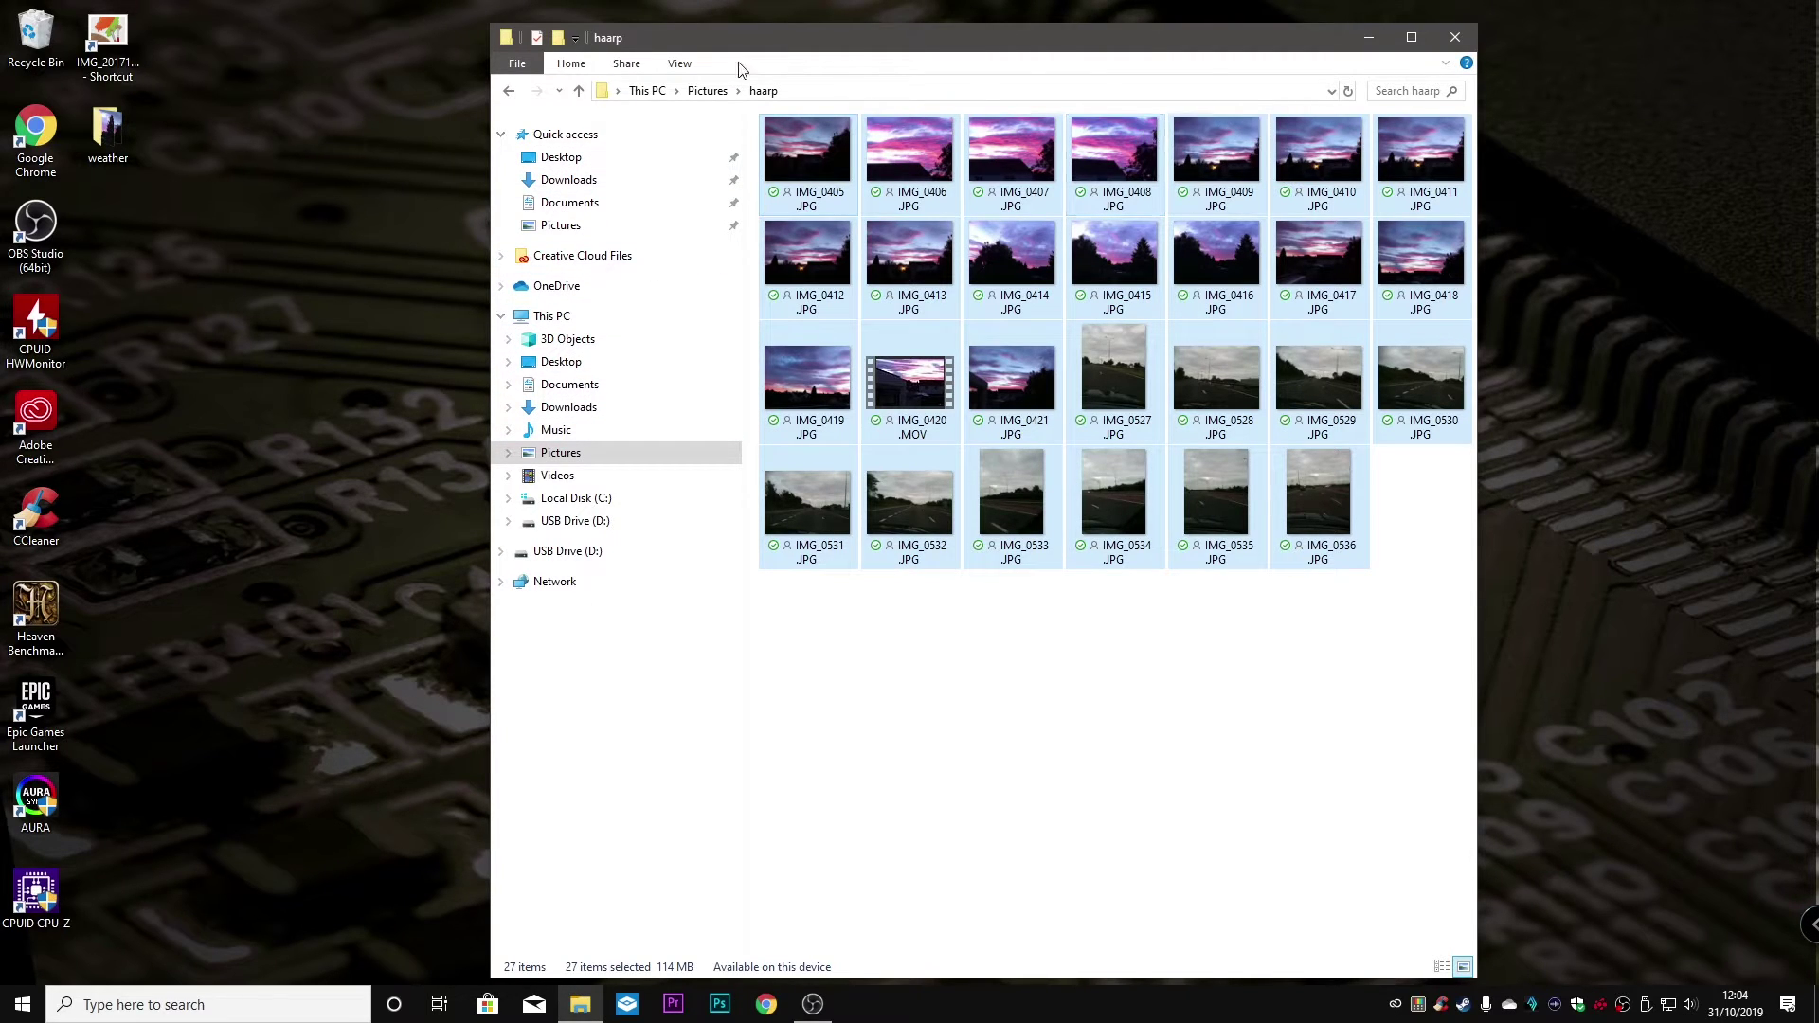
# - Untick File name extensions in the View tab and select all 27 haarp photos
pyautogui.click(681, 63)
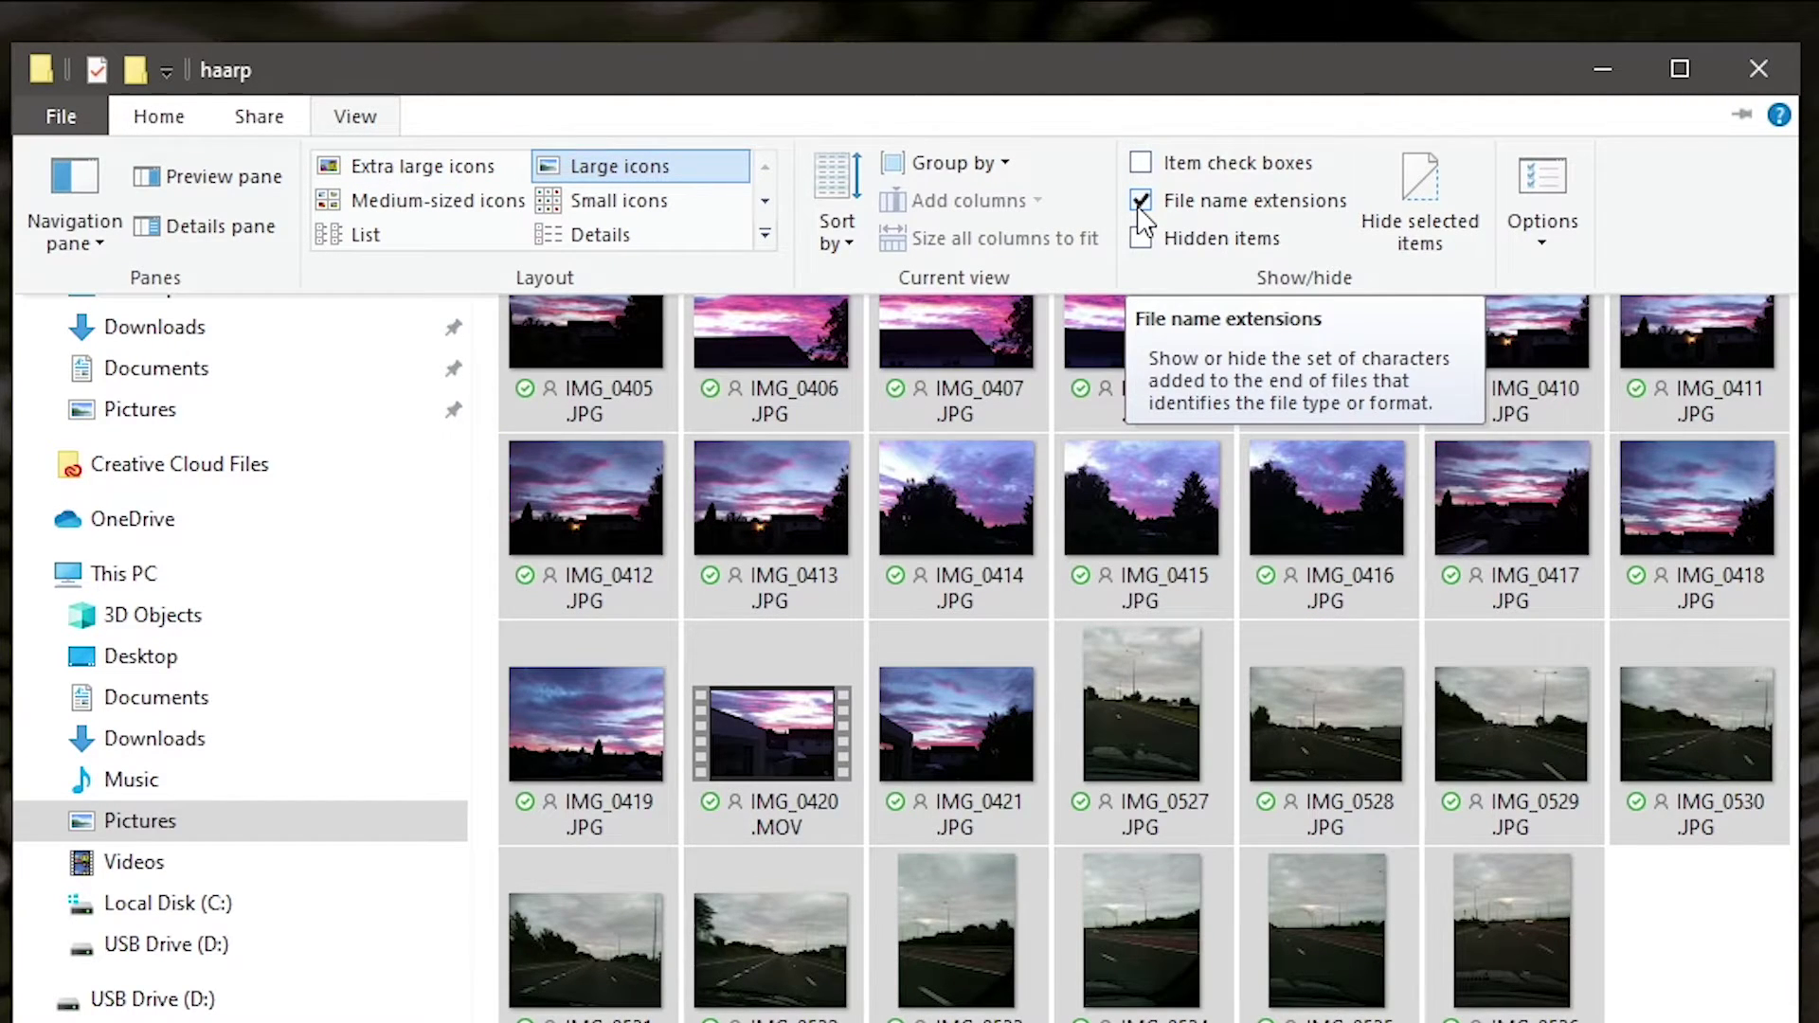
pyautogui.click(1140, 204)
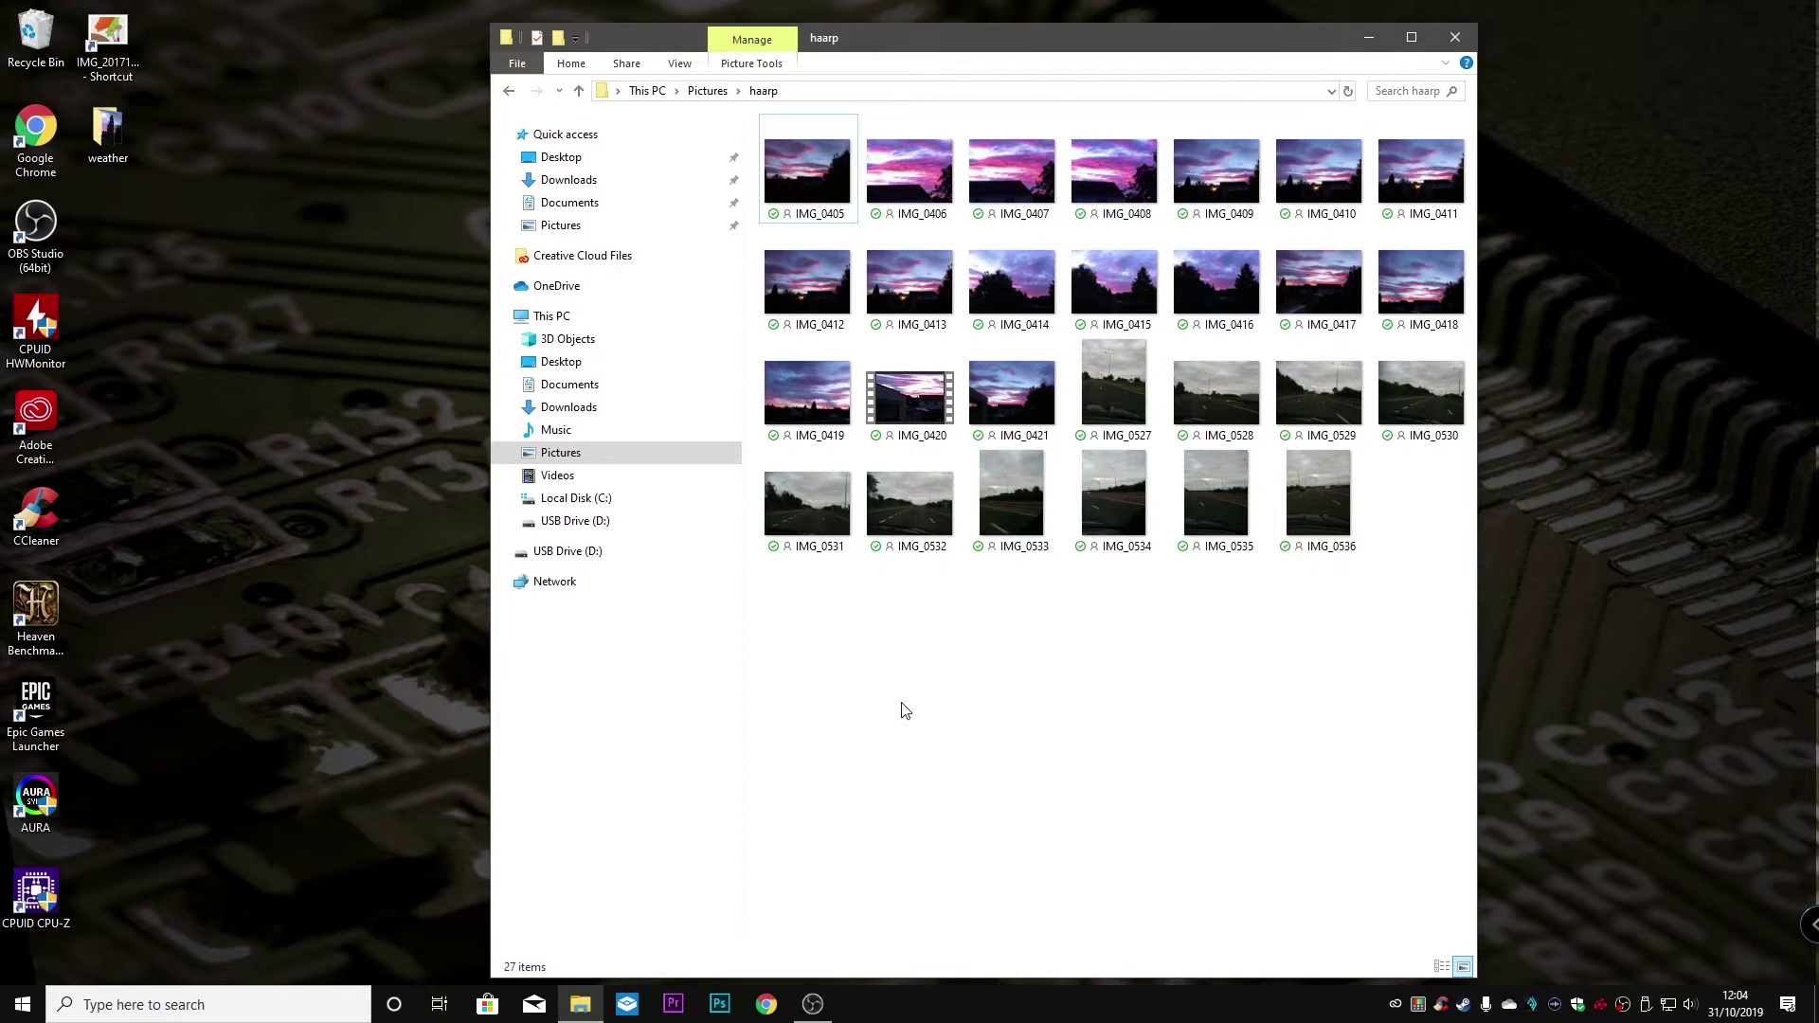
pyautogui.moveTo(901, 703); pyautogui.dragTo(1390, 163)
pyautogui.moveTo(821, 614); pyautogui.dragTo(1433, 145)
# - Run PowerRename on the selection replacing 'img_' with 'weather', producing weather0405 to weather0536
pyautogui.rightClick(1351, 177)
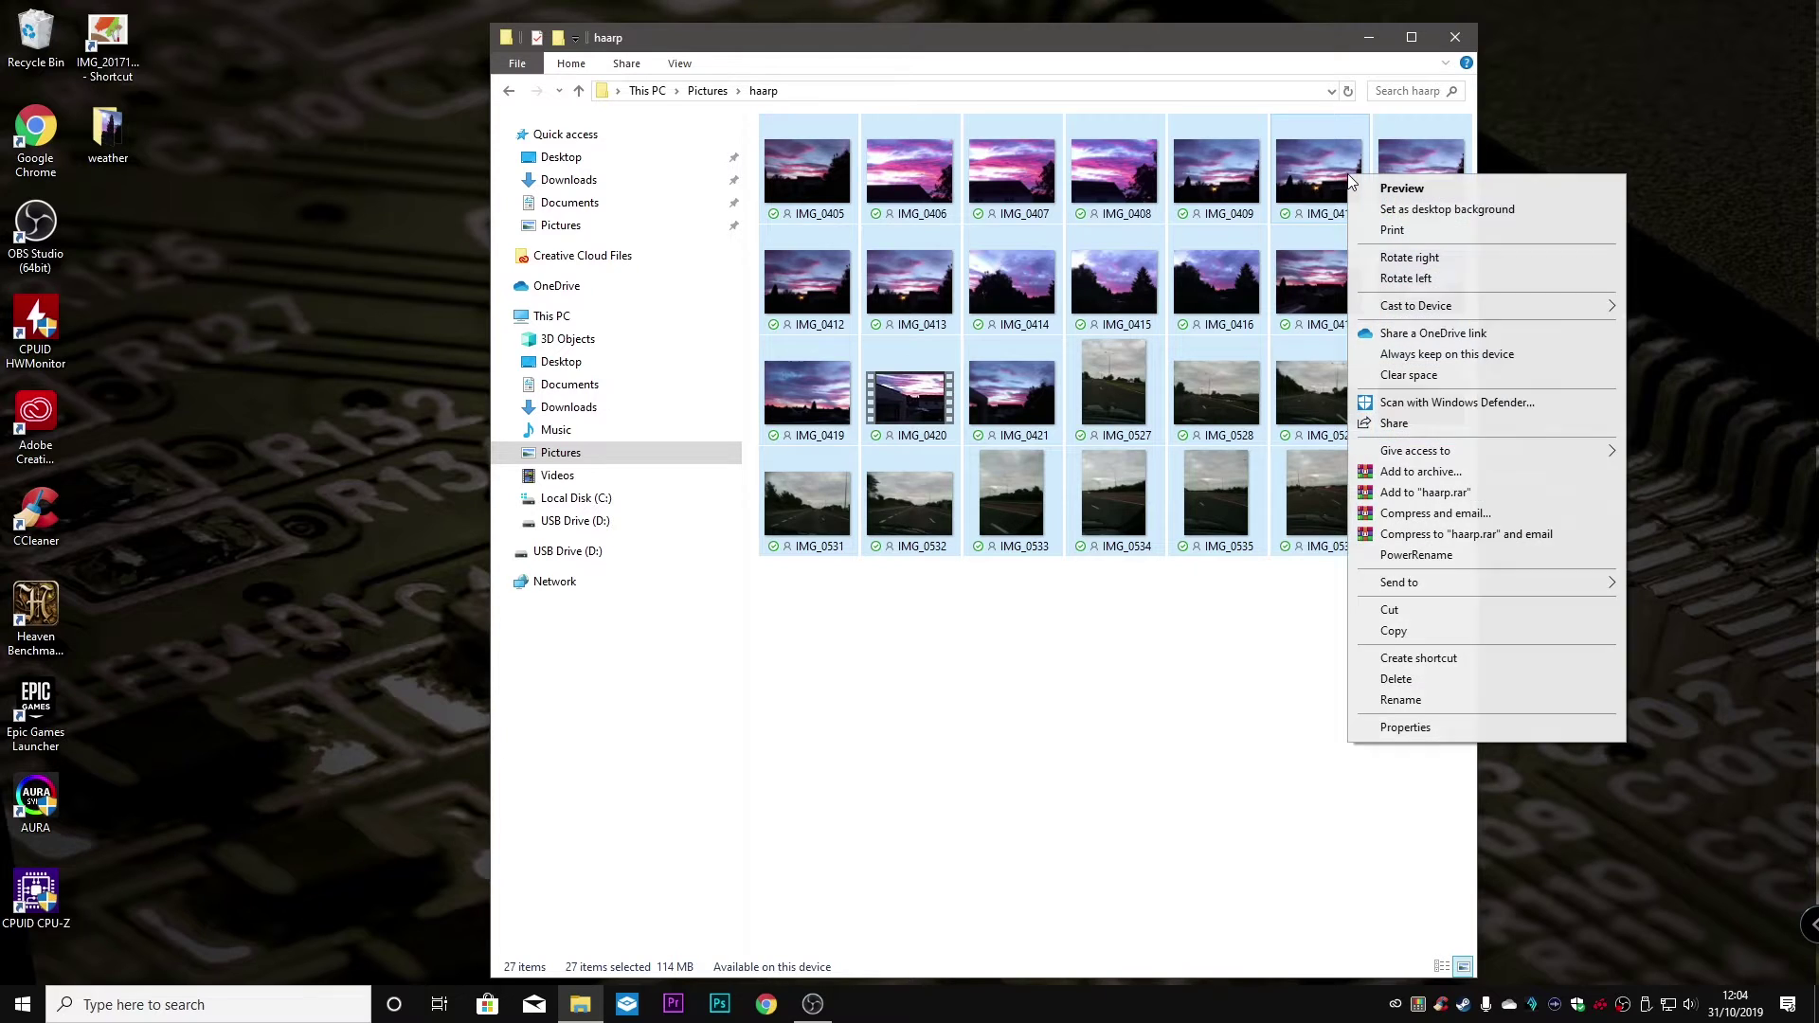
pyautogui.click(1452, 563)
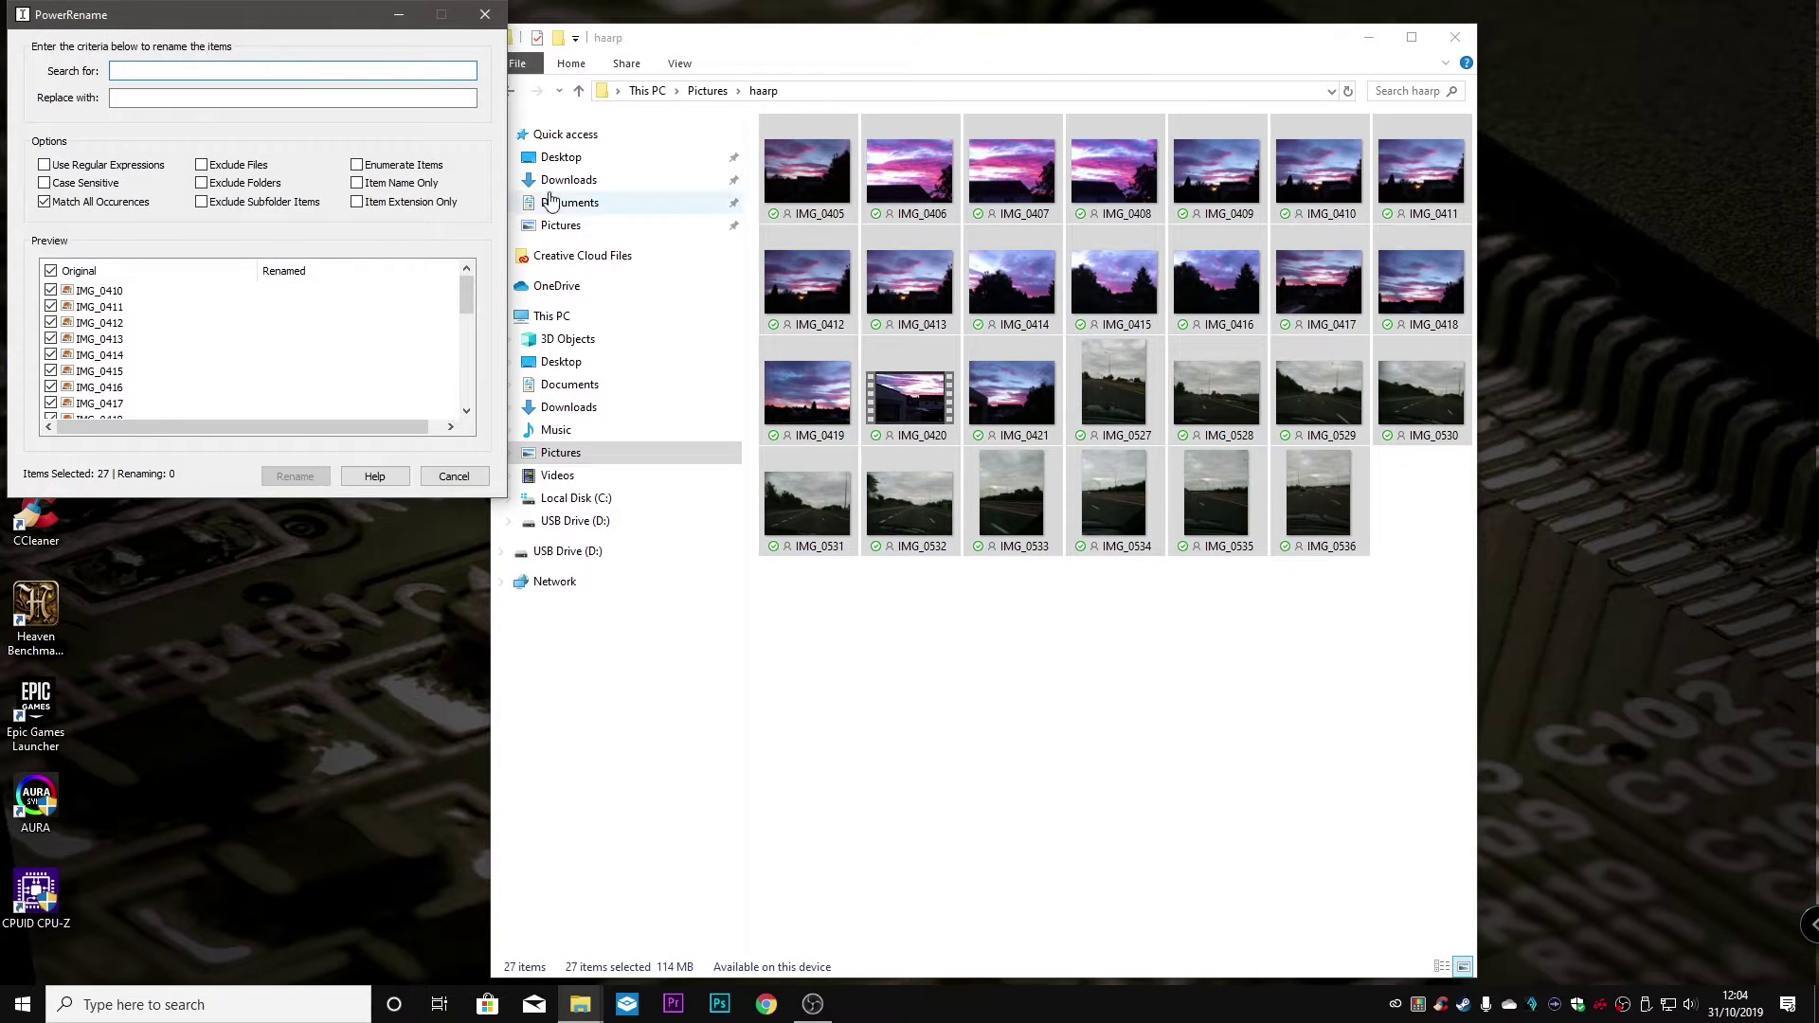
pyautogui.moveTo(355, 13); pyautogui.dragTo(1054, 252)
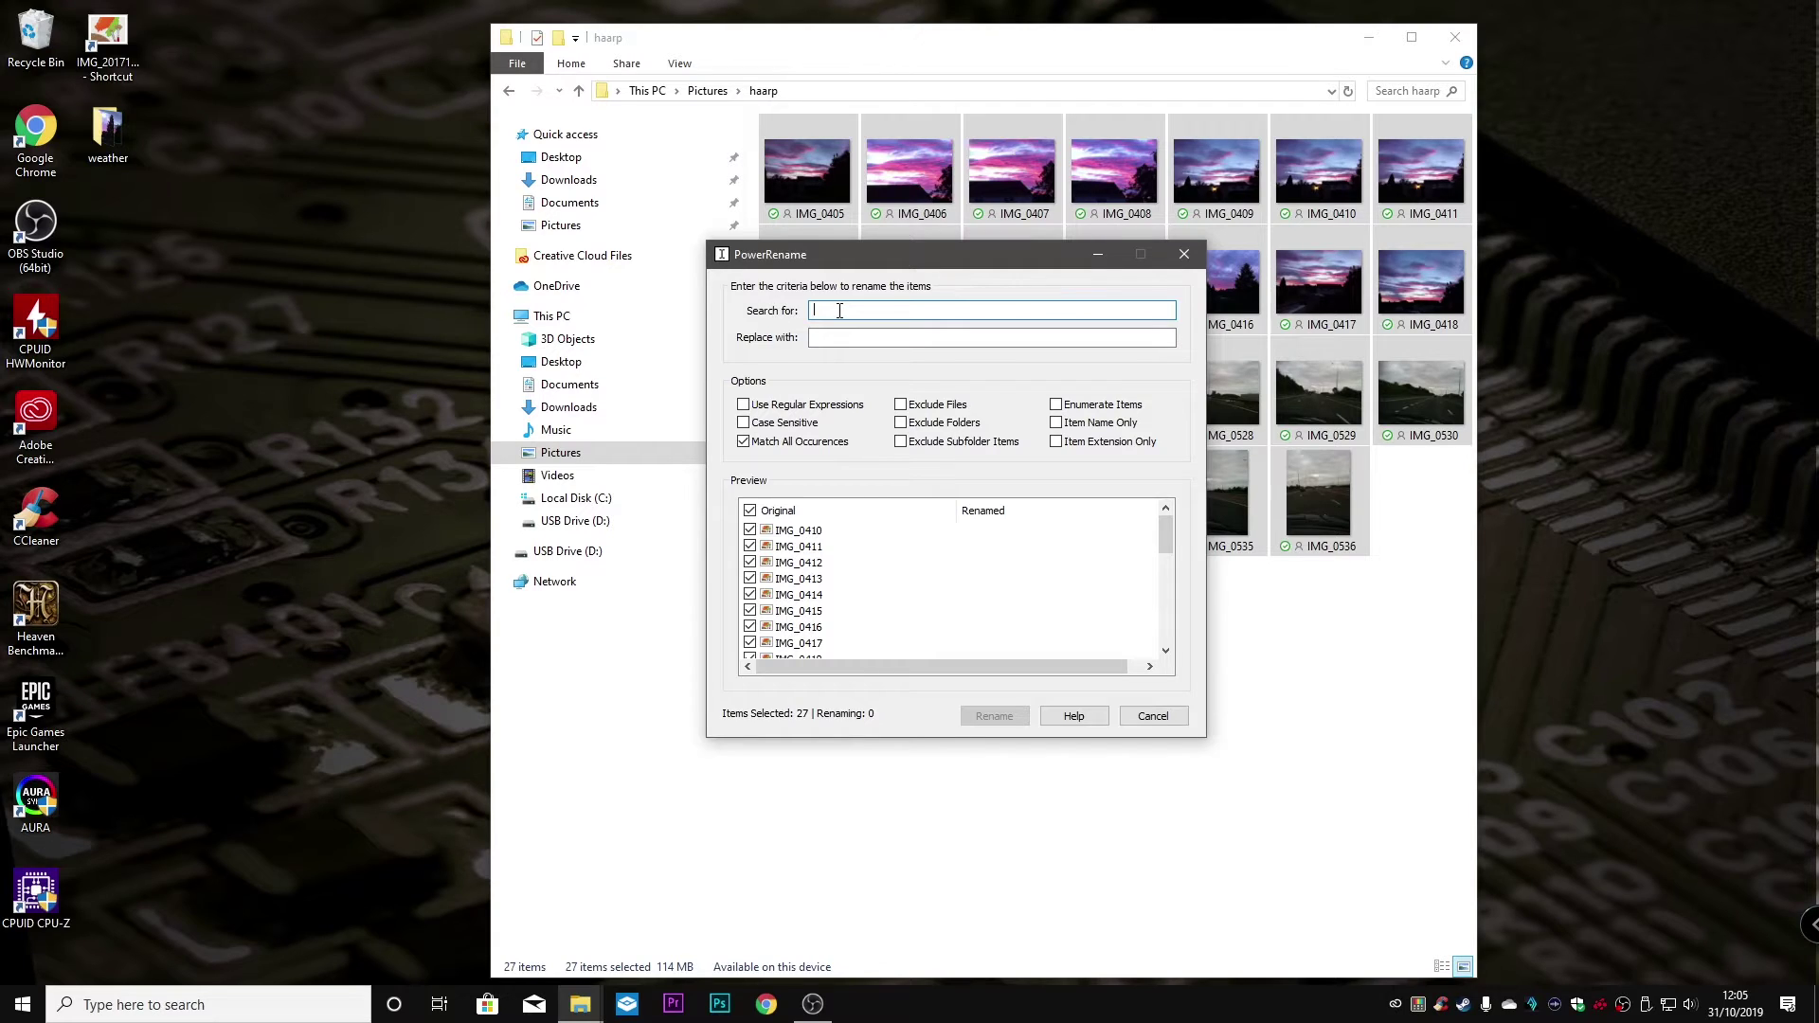
pyautogui.write('img_')
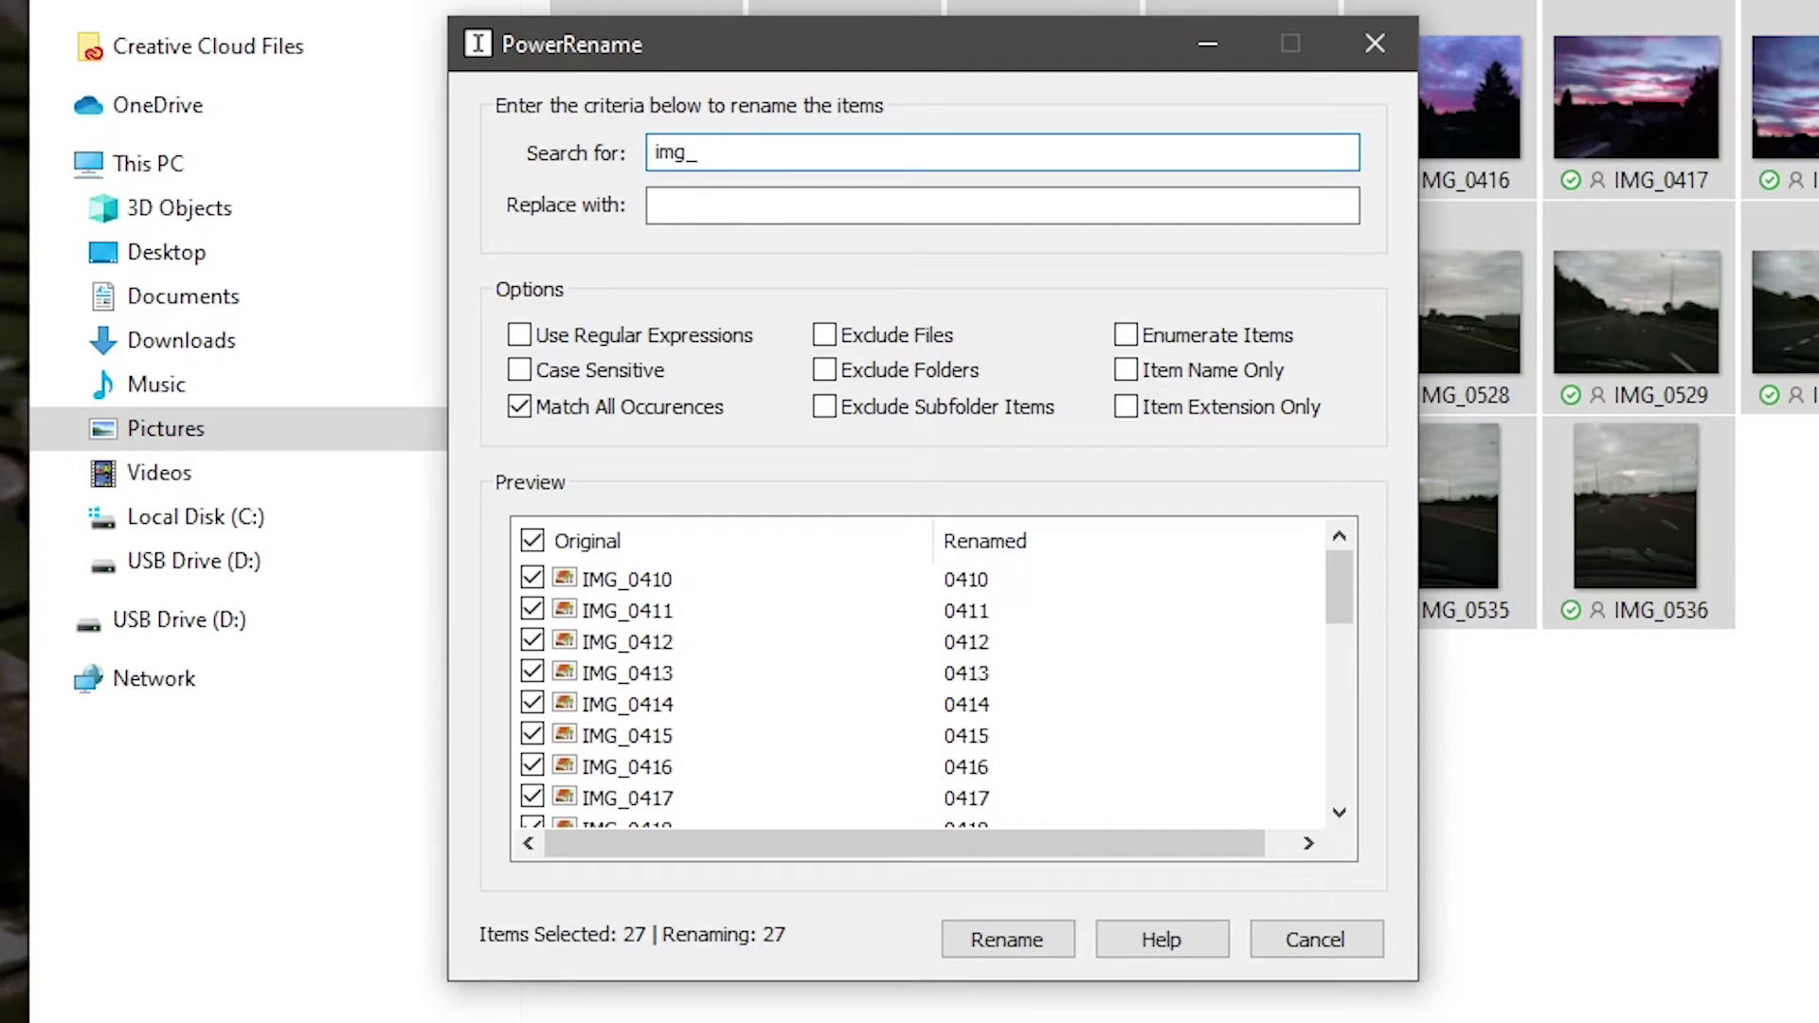
pyautogui.click(648, 204)
pyautogui.write('weather')
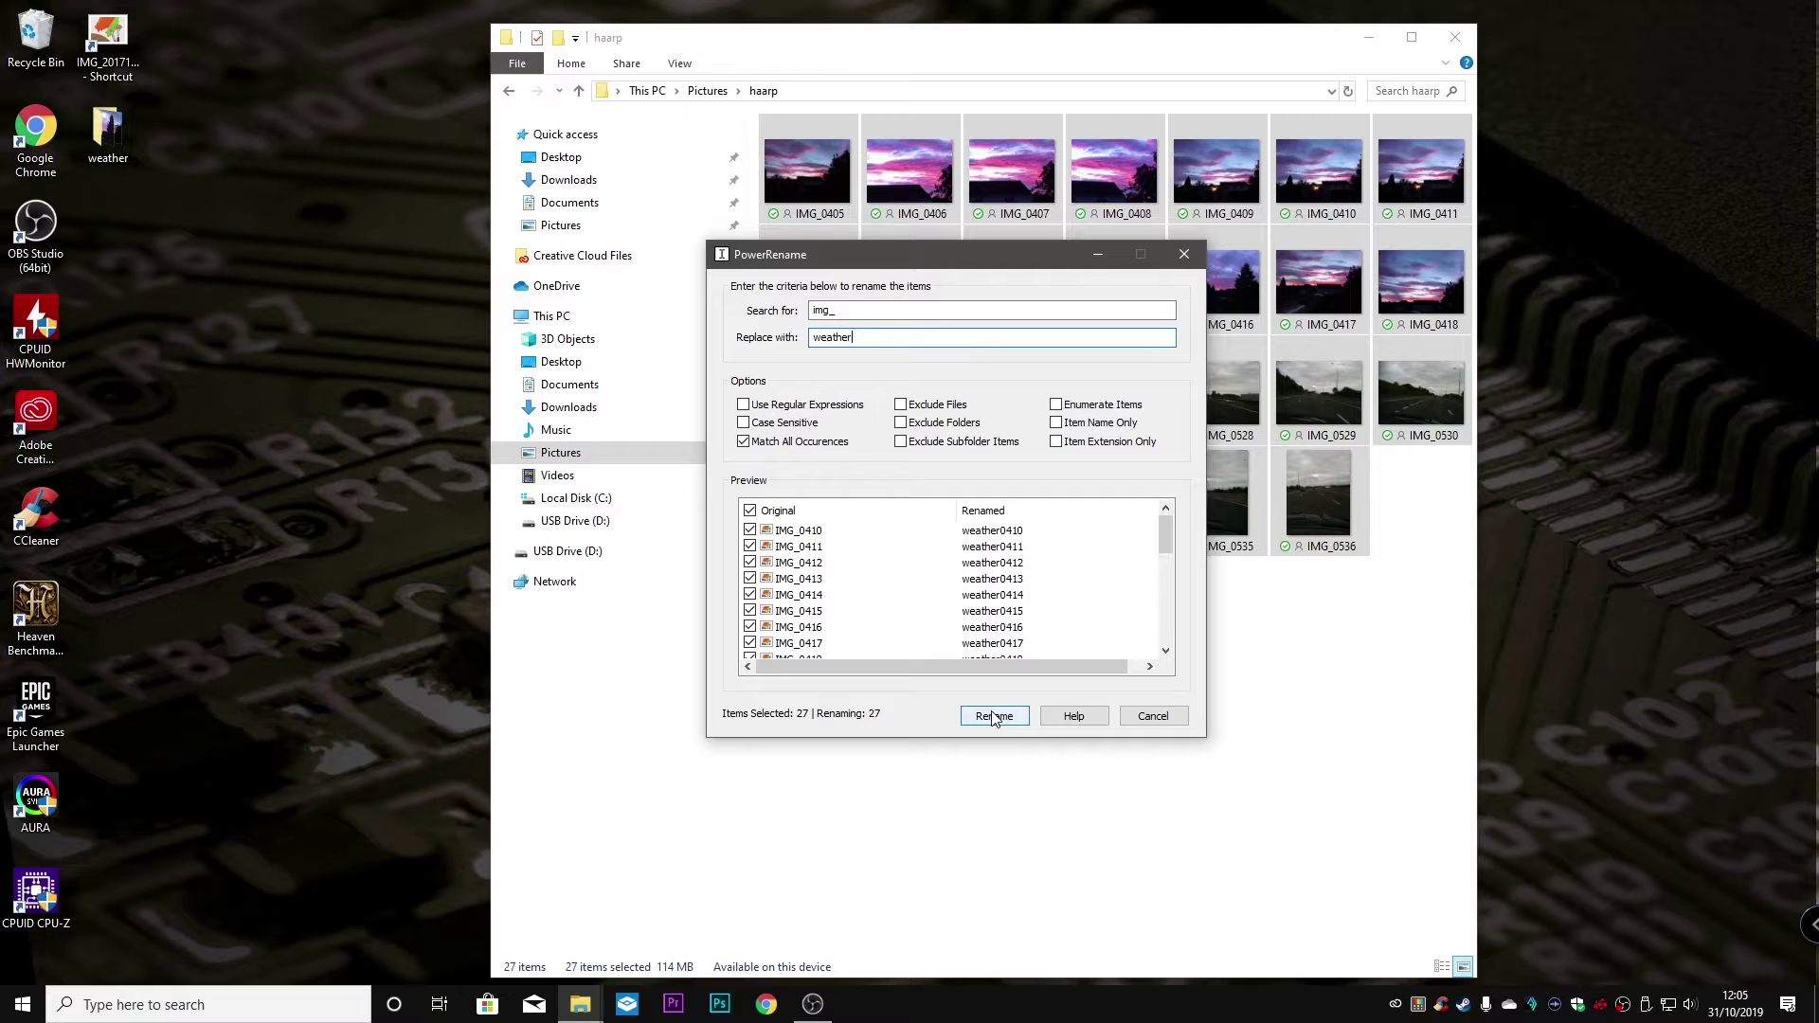
pyautogui.click(993, 717)
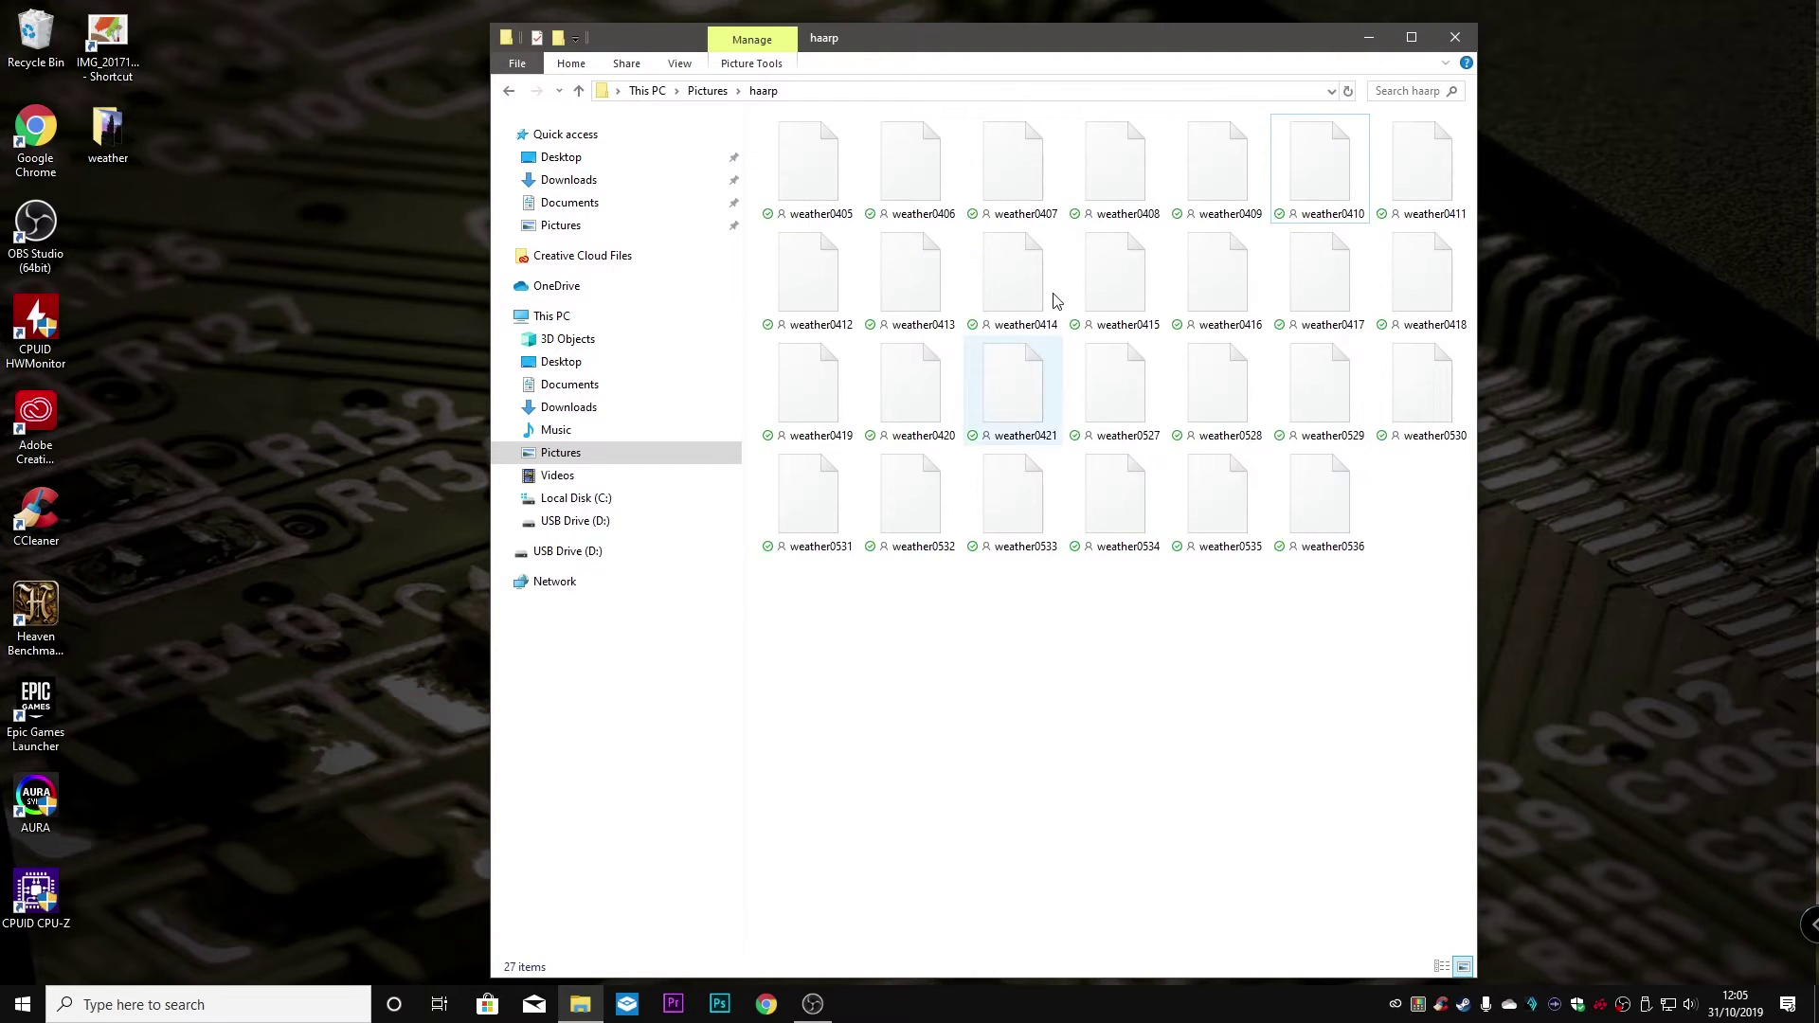
pyautogui.click(679, 64)
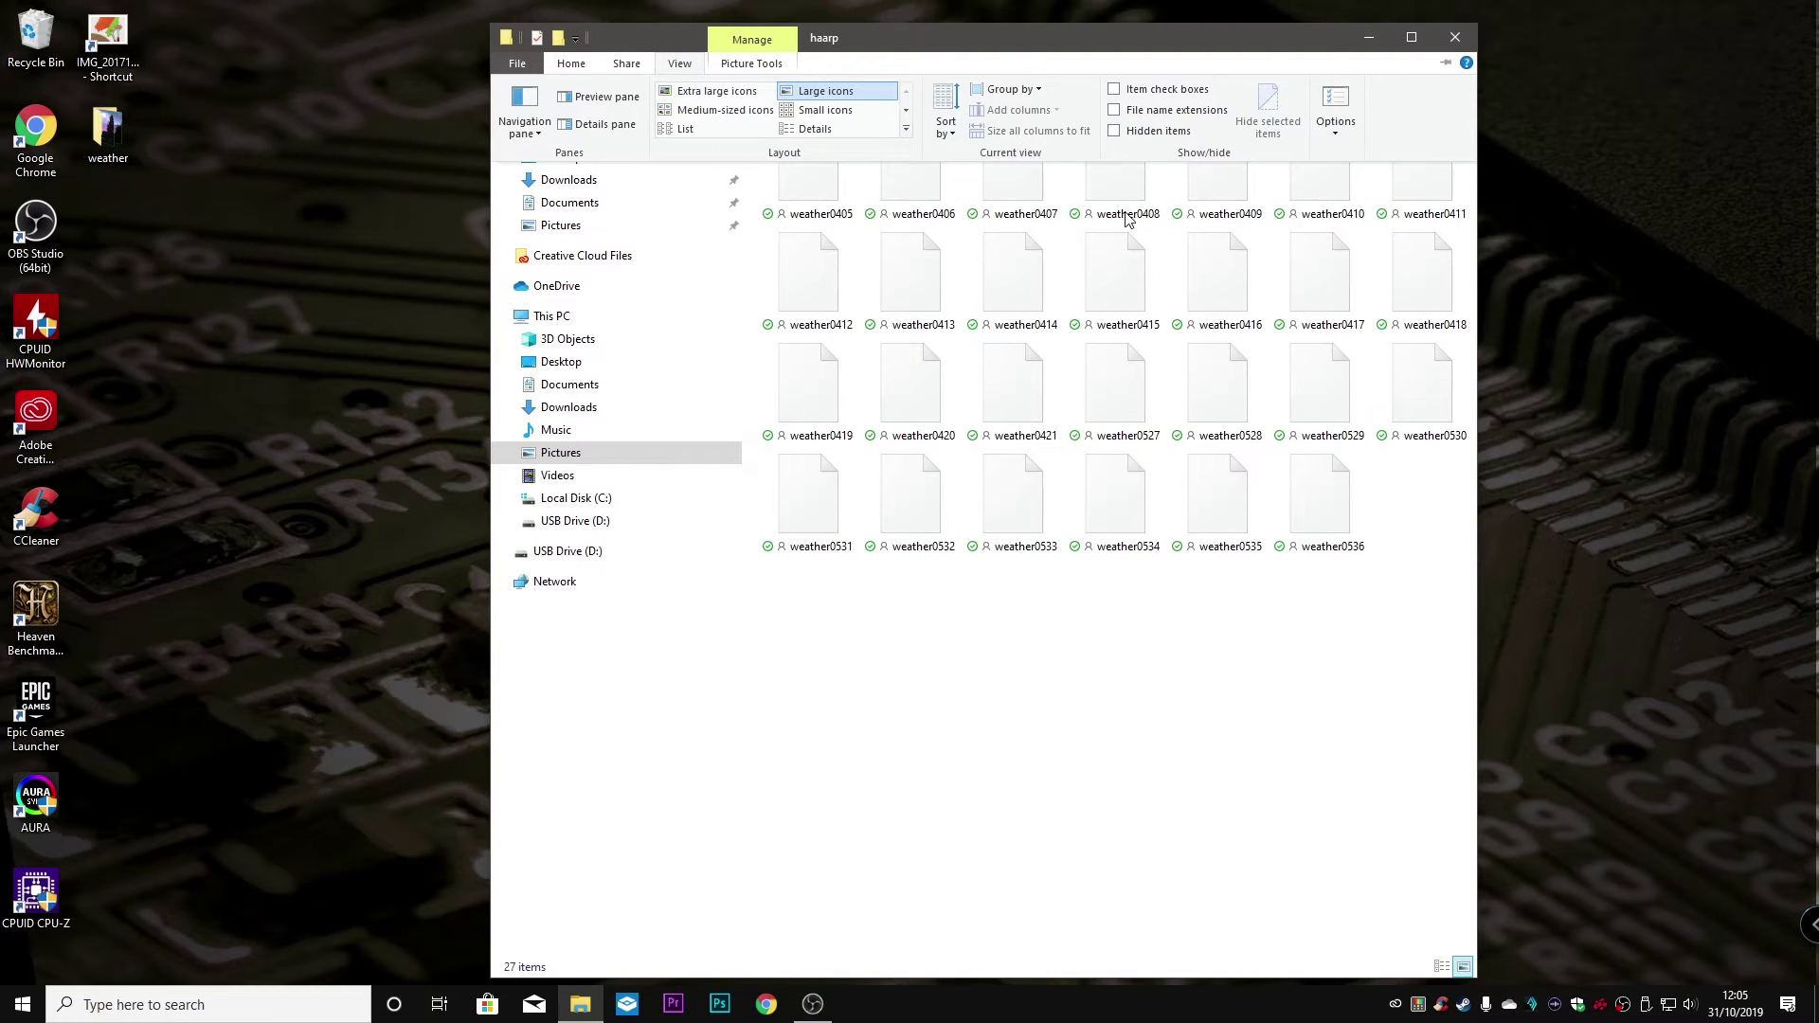
pyautogui.rightClick(1014, 502)
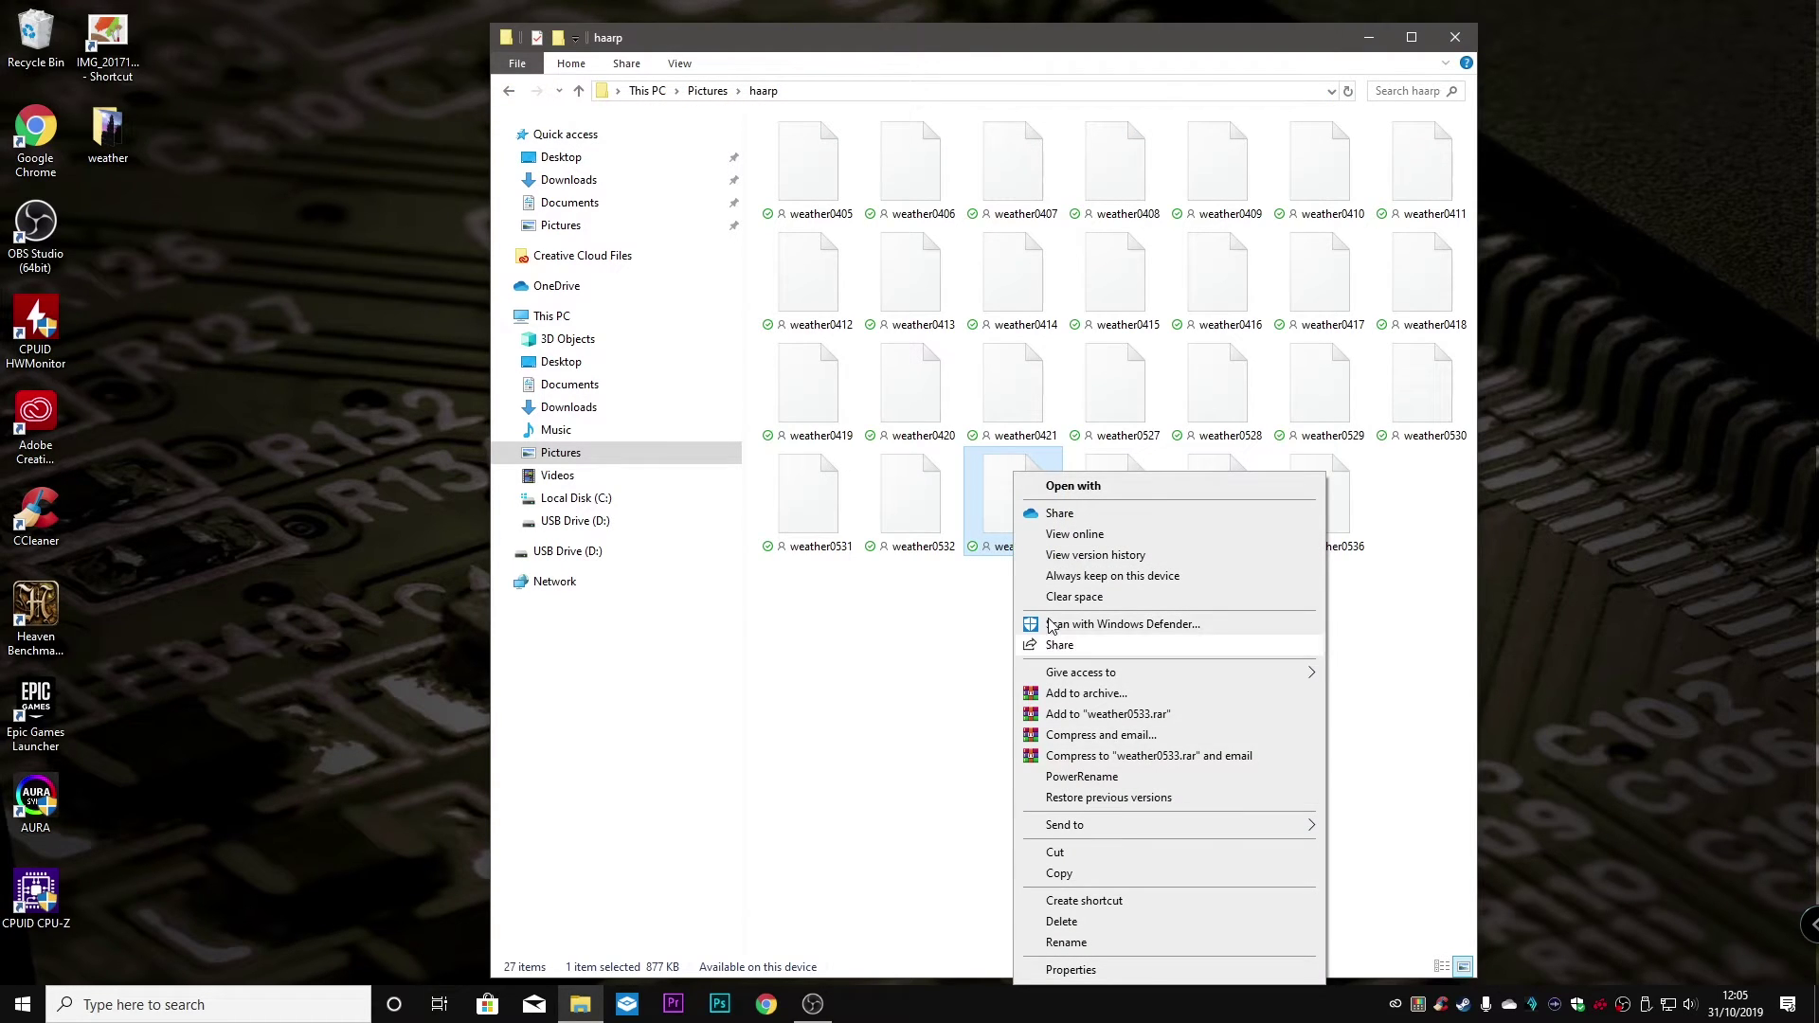
pyautogui.click(1061, 488)
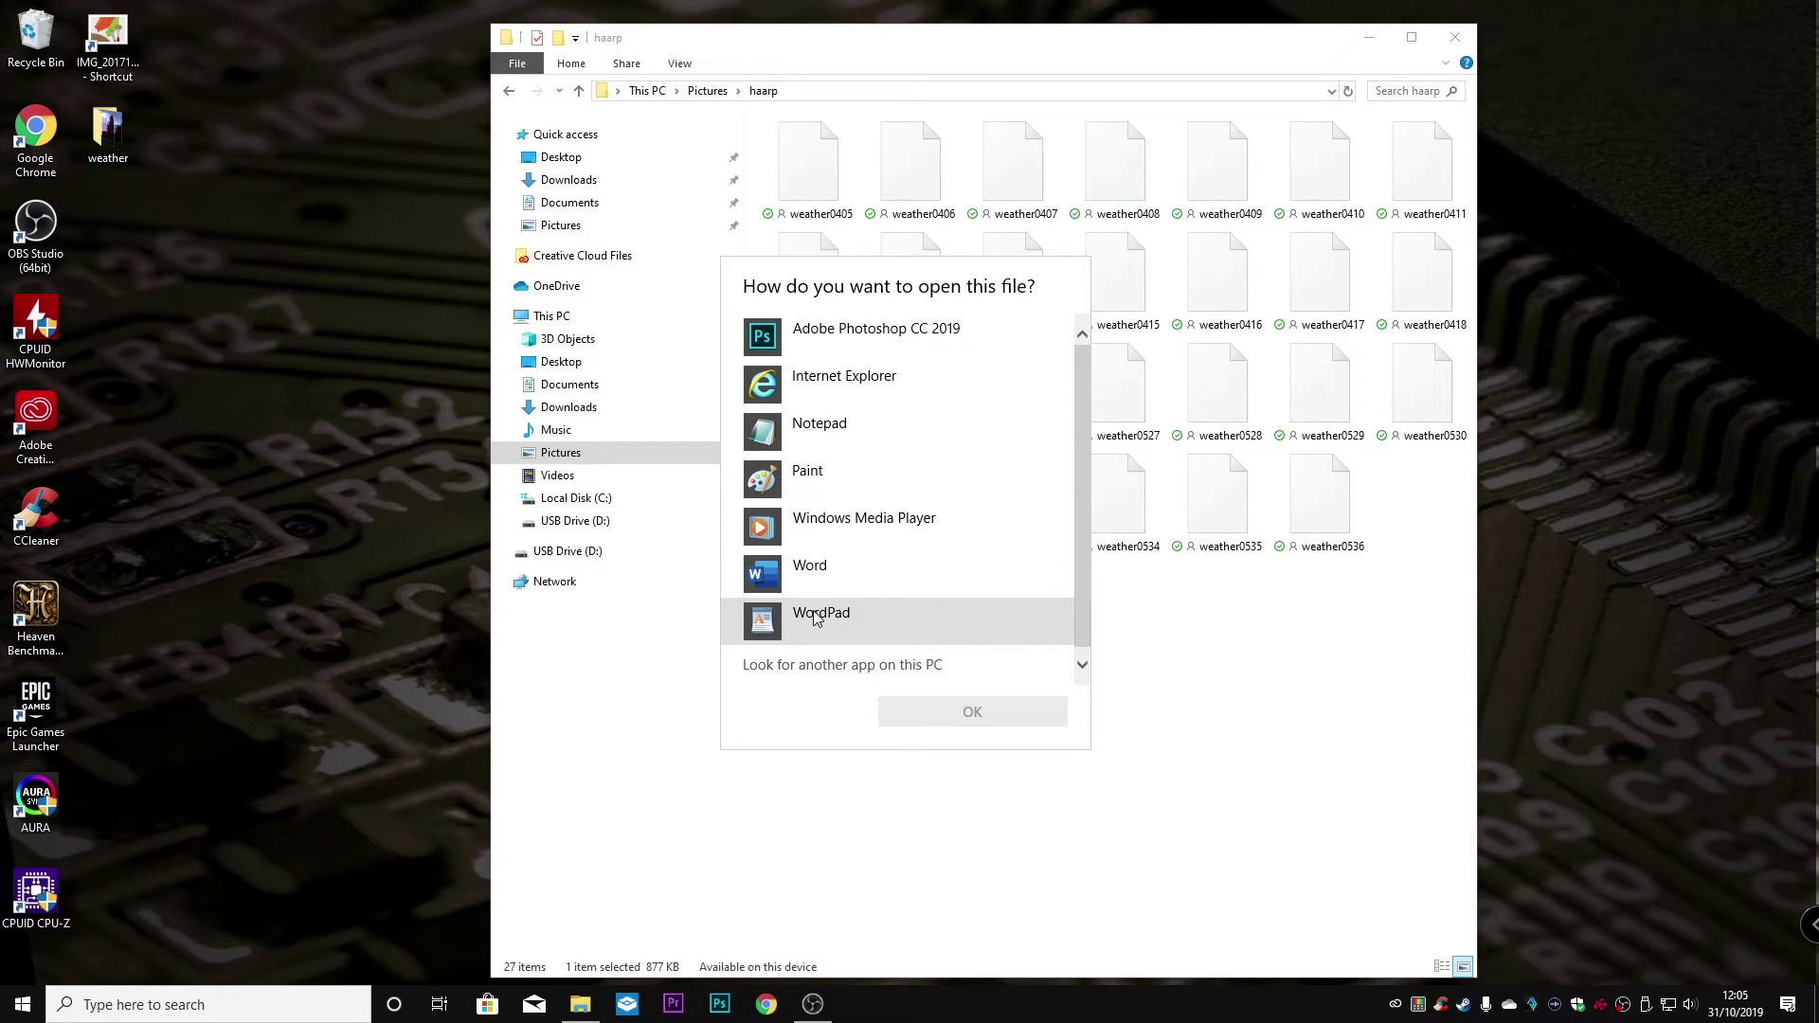
pyautogui.scroll(-1, 832, 505)
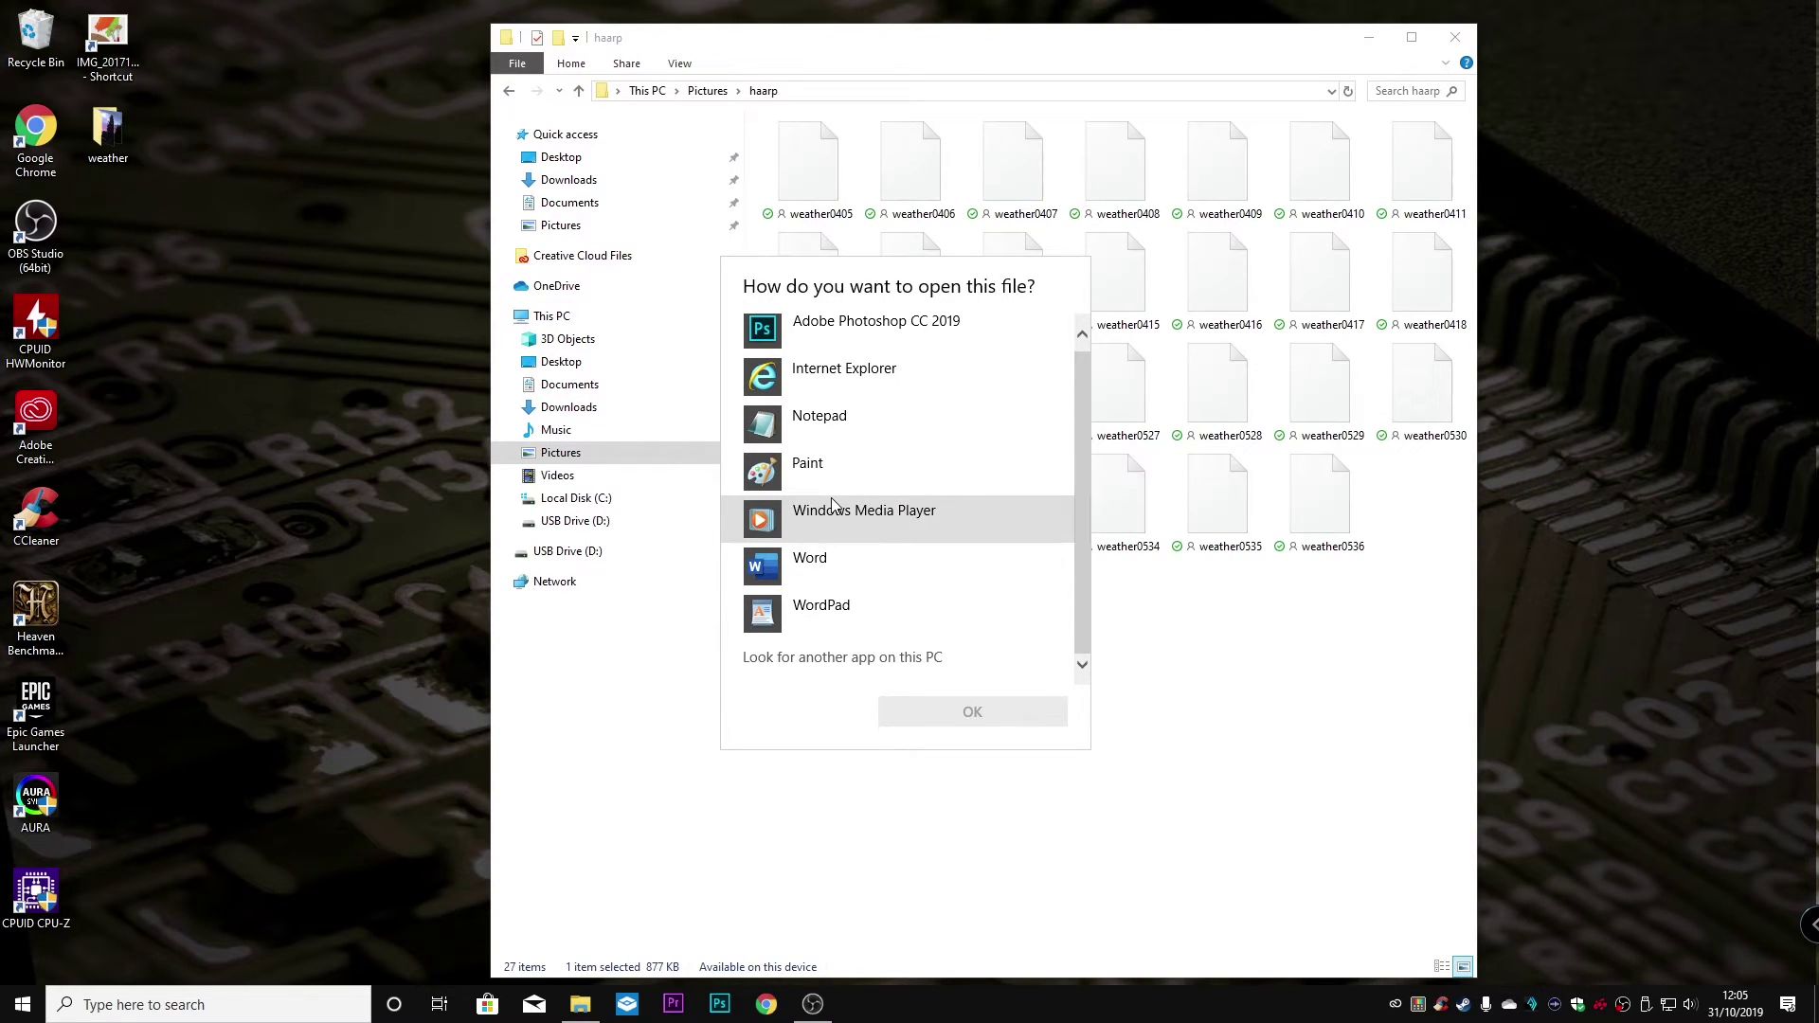
pyautogui.click(830, 476)
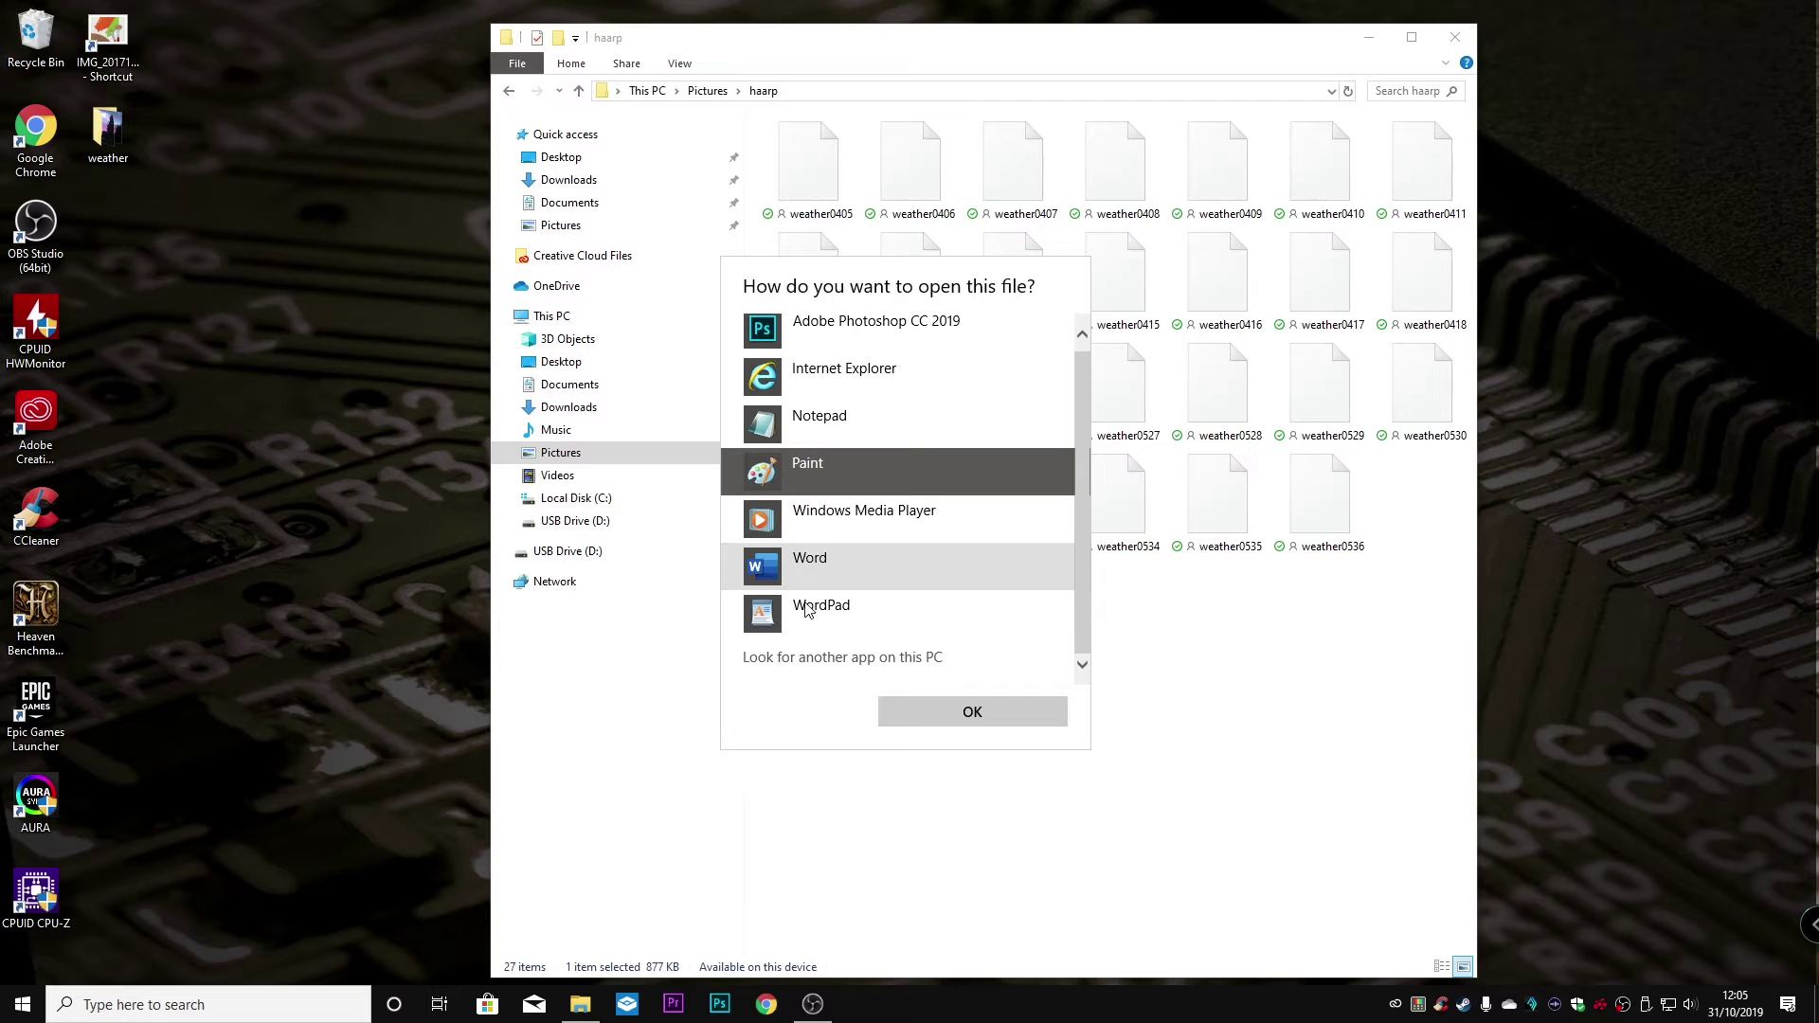
pyautogui.click(967, 712)
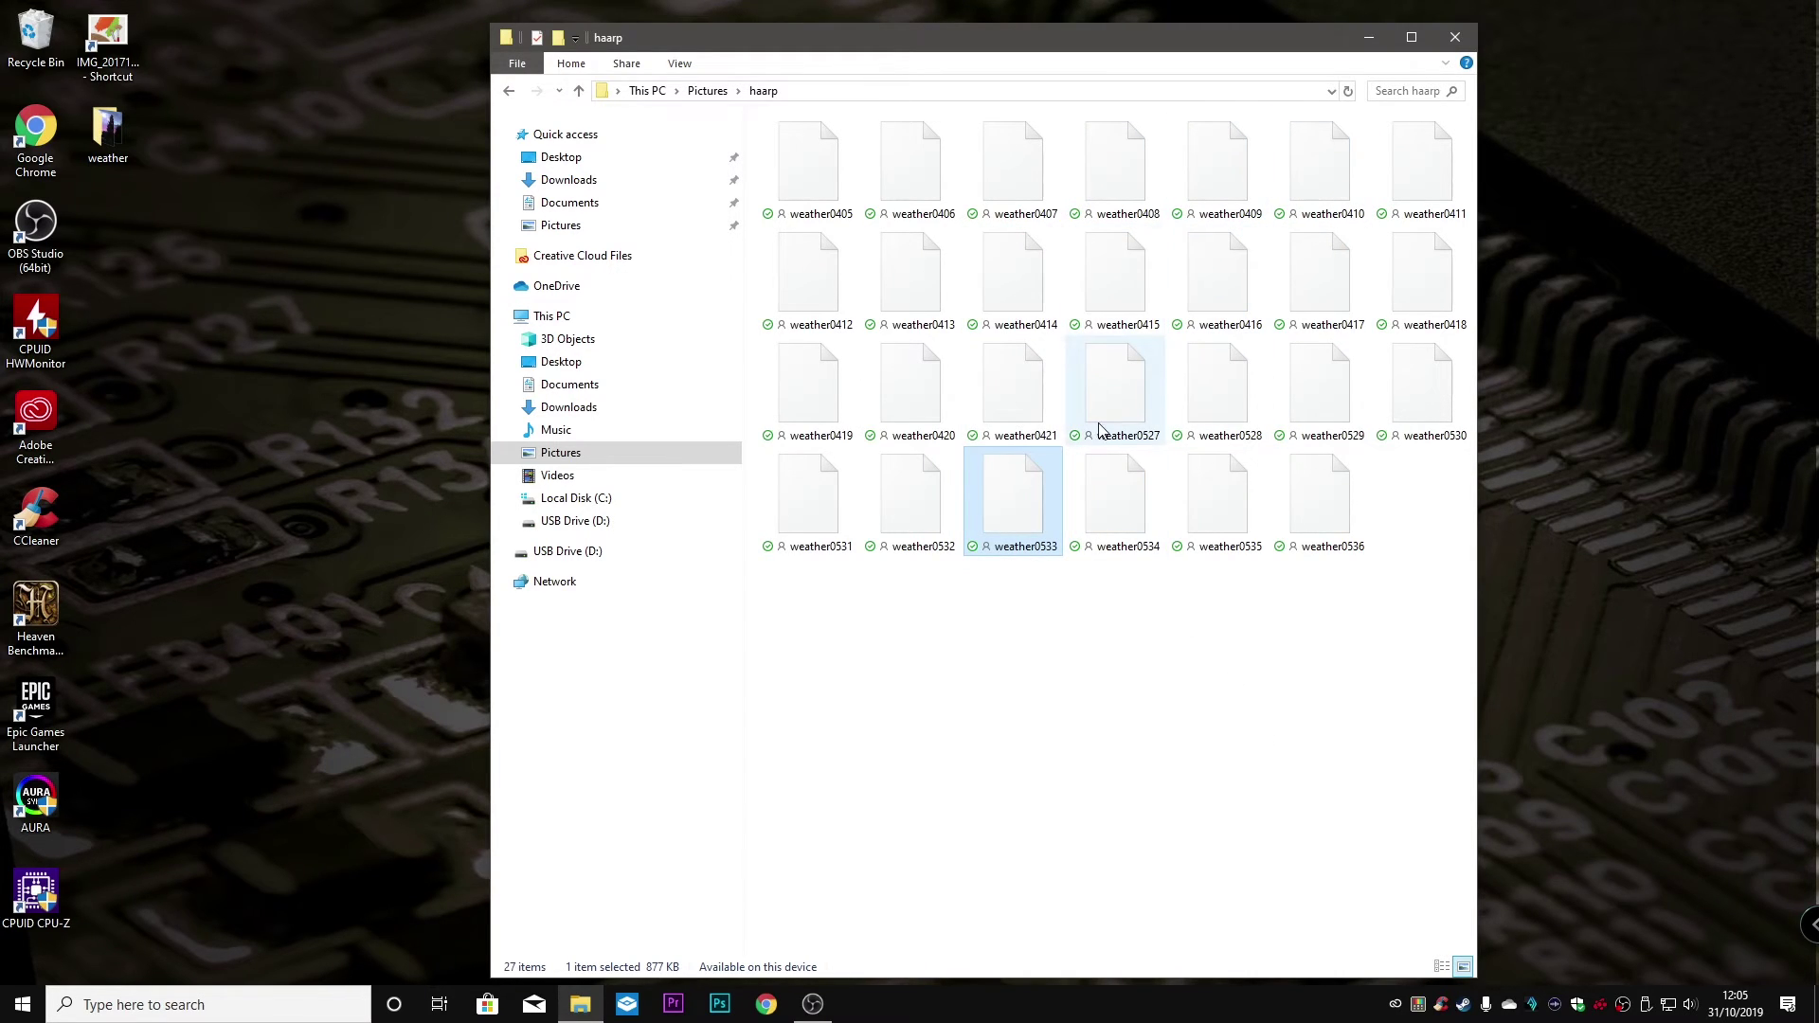
pyautogui.click(678, 65)
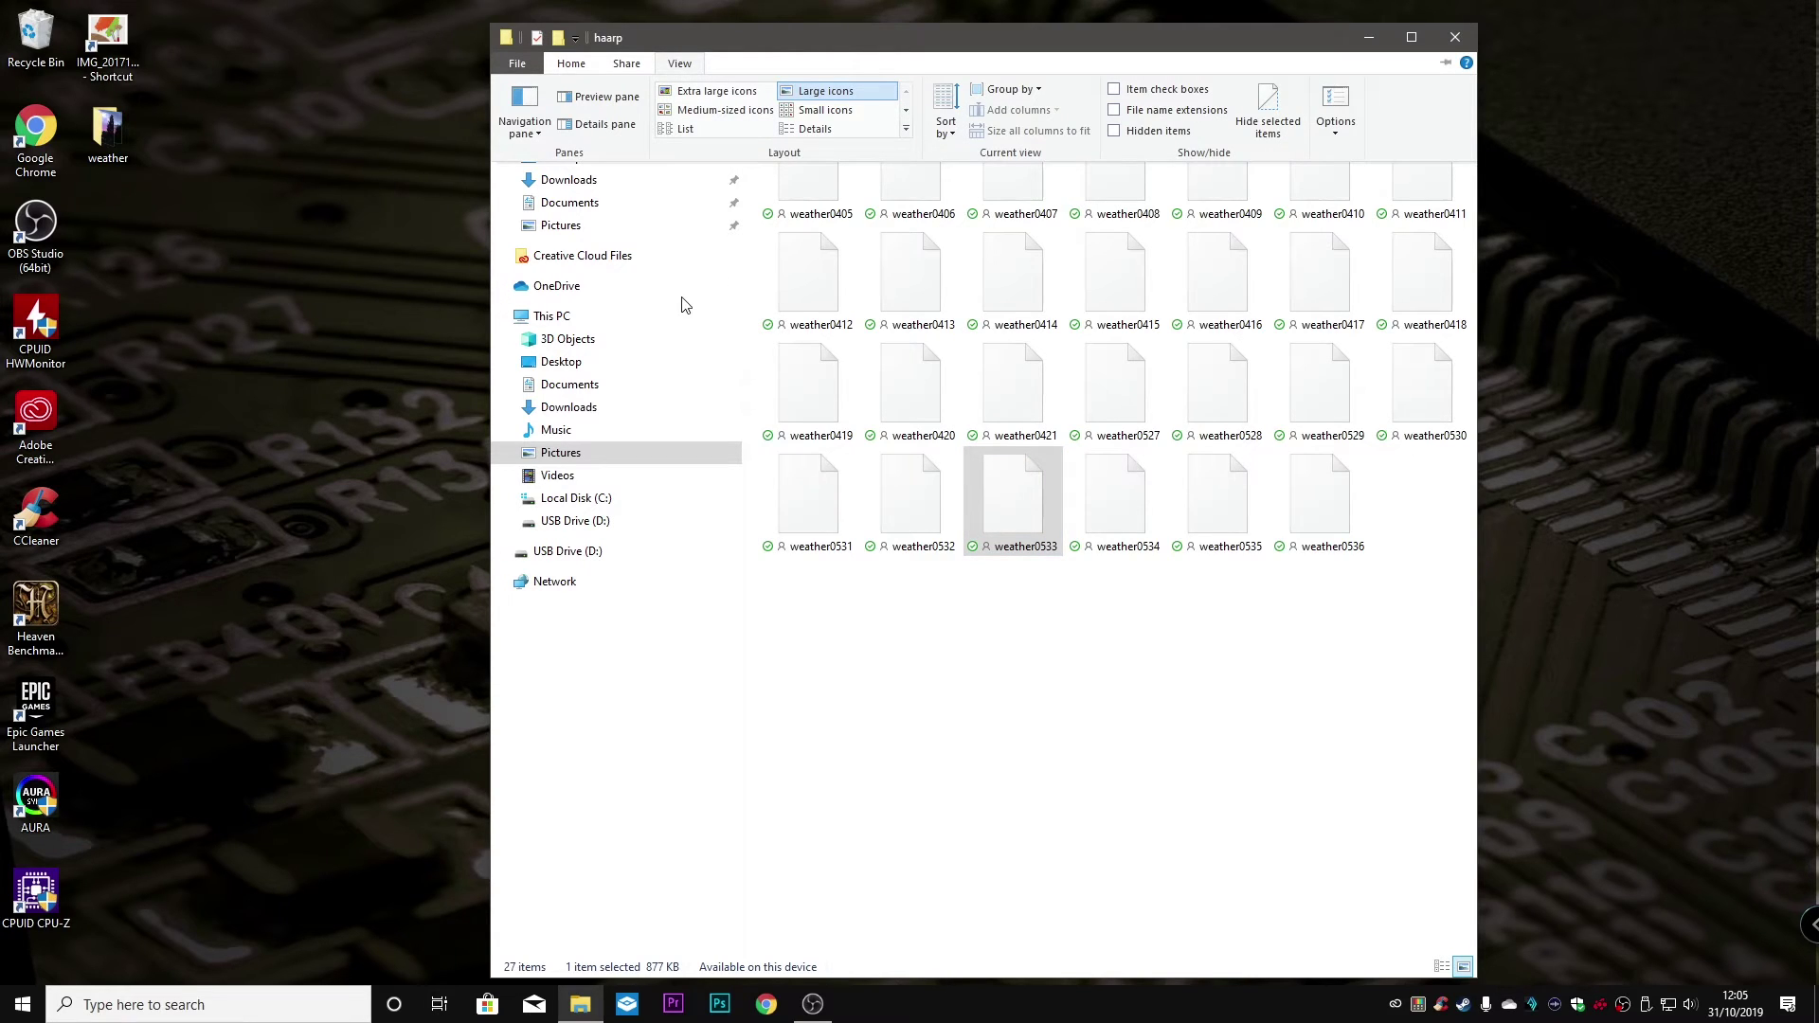
pyautogui.click(1116, 111)
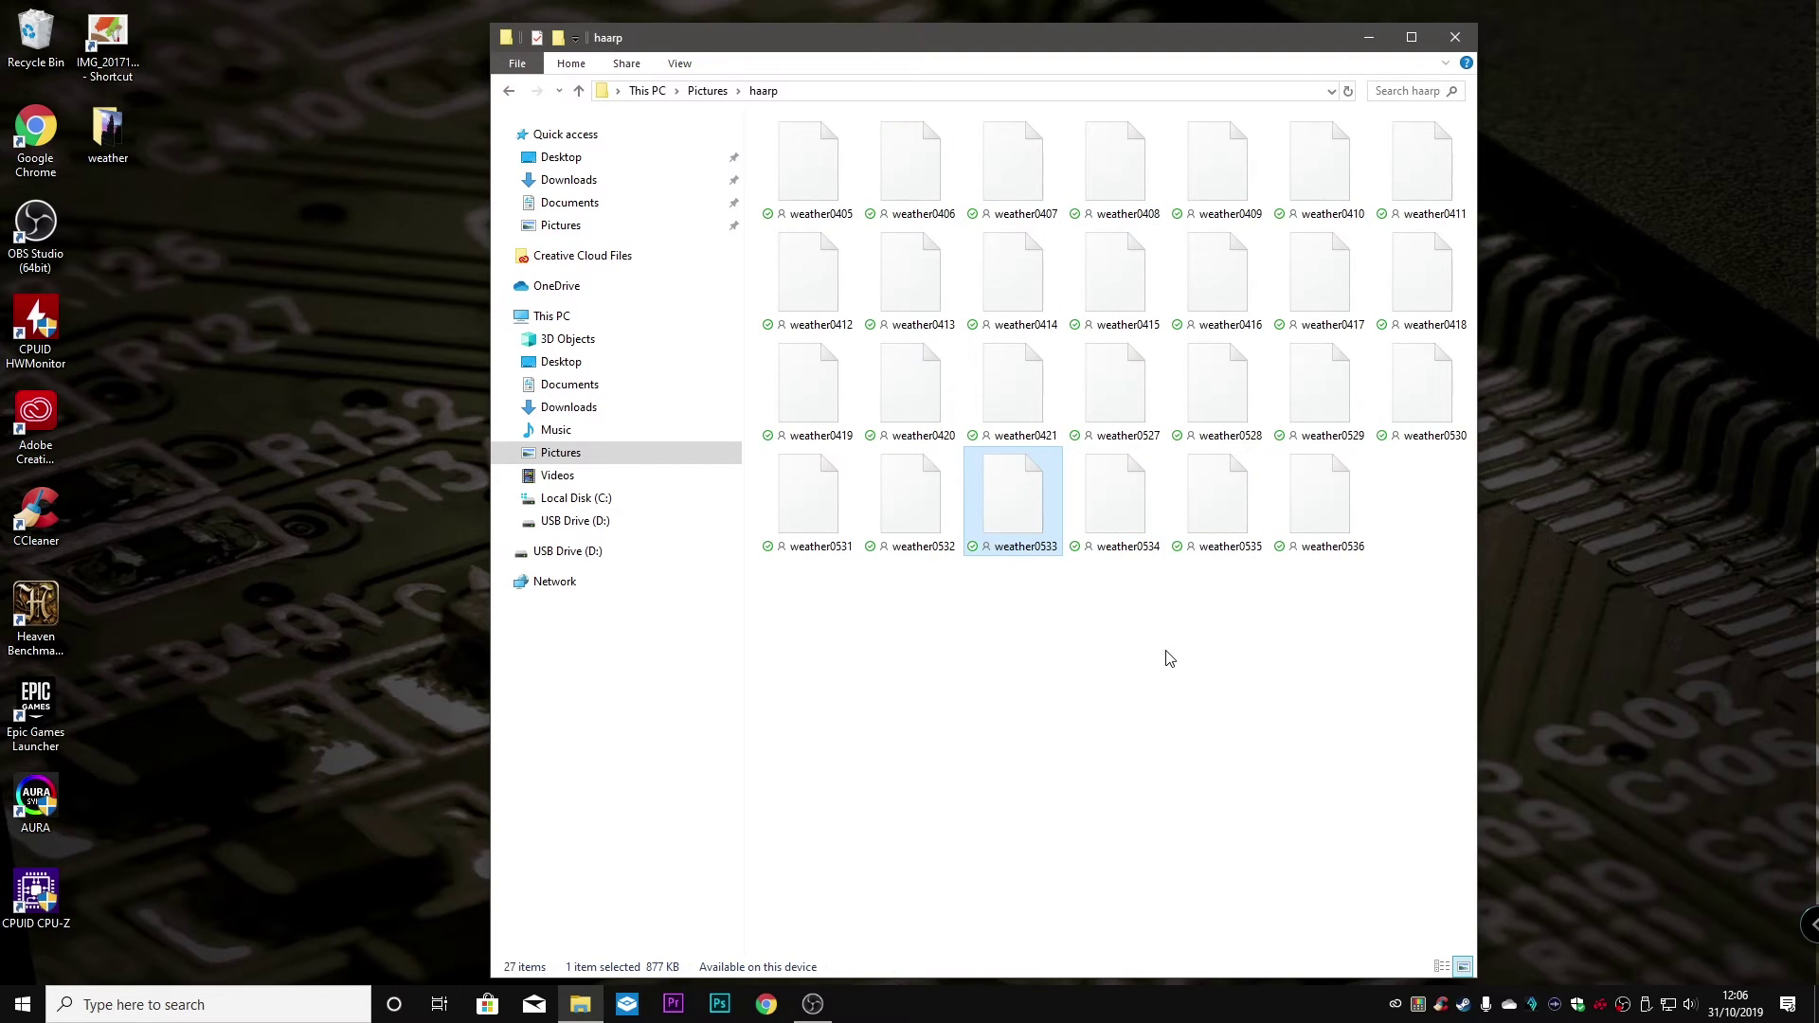
# - Select all 27 weather files, launch PowerRename on them and center its window
pyautogui.moveTo(1436, 744); pyautogui.dragTo(779, 150)
pyautogui.rightClick(782, 151)
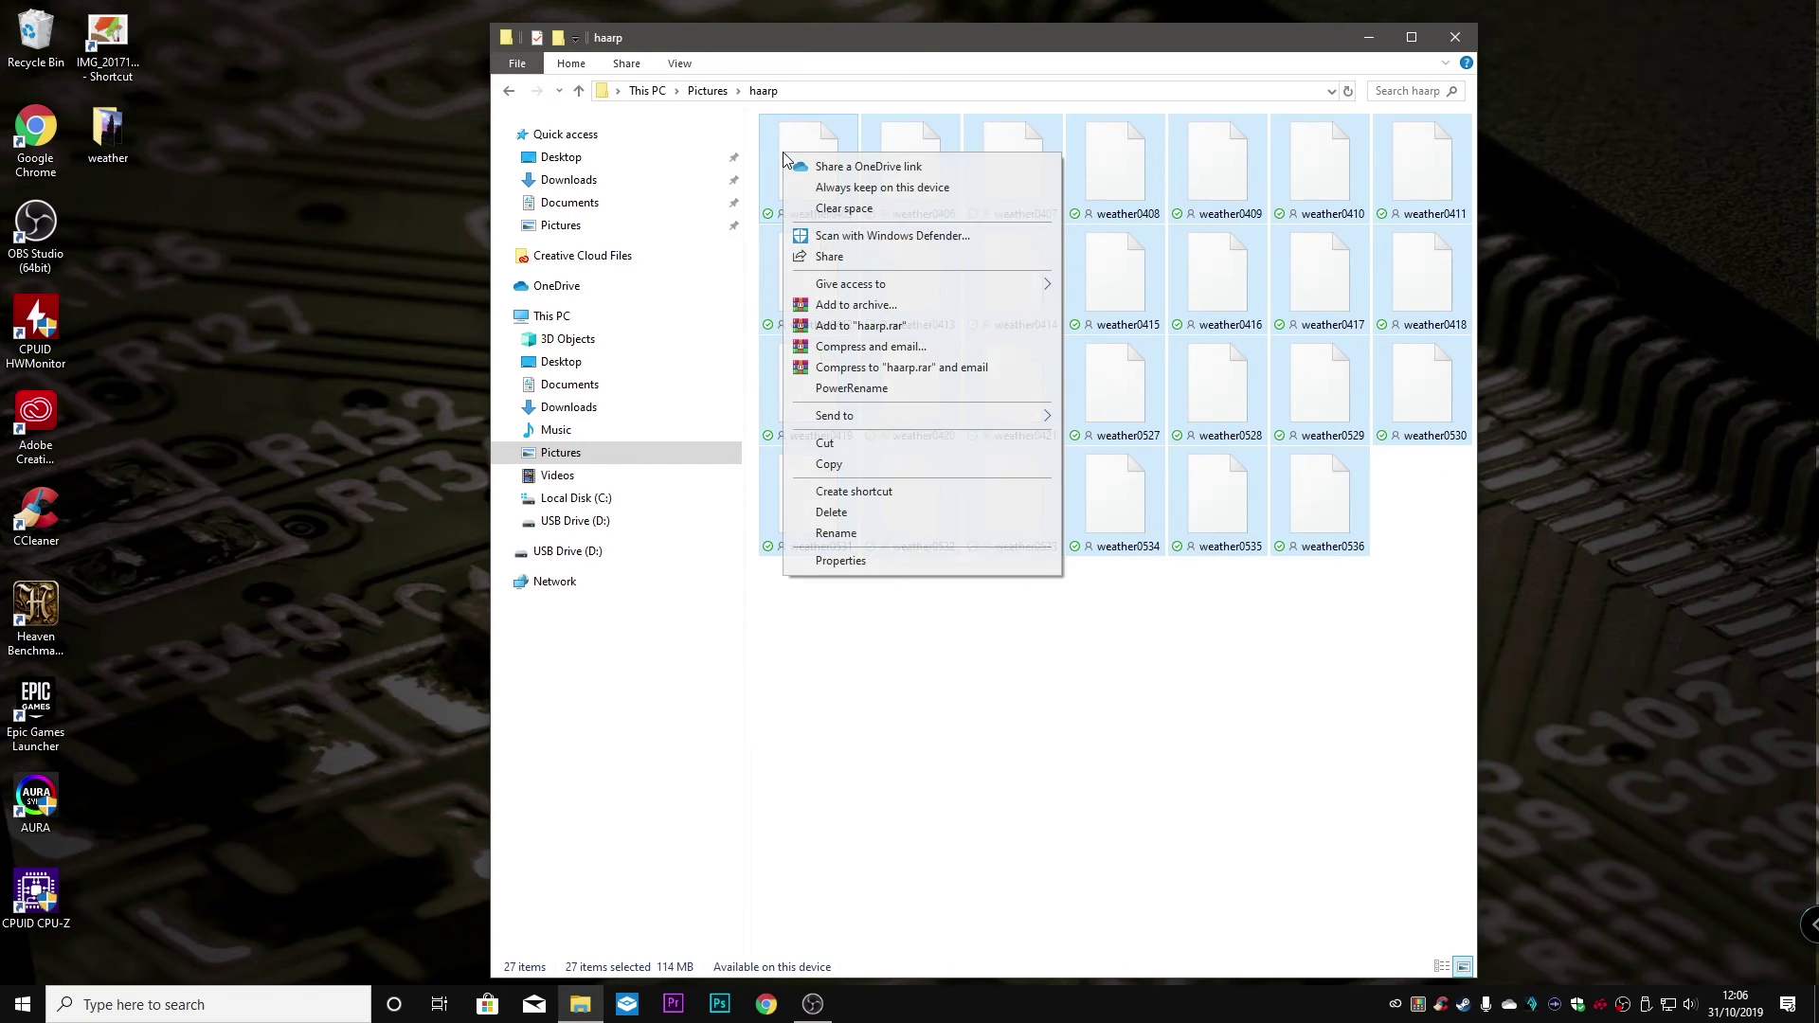
pyautogui.click(844, 389)
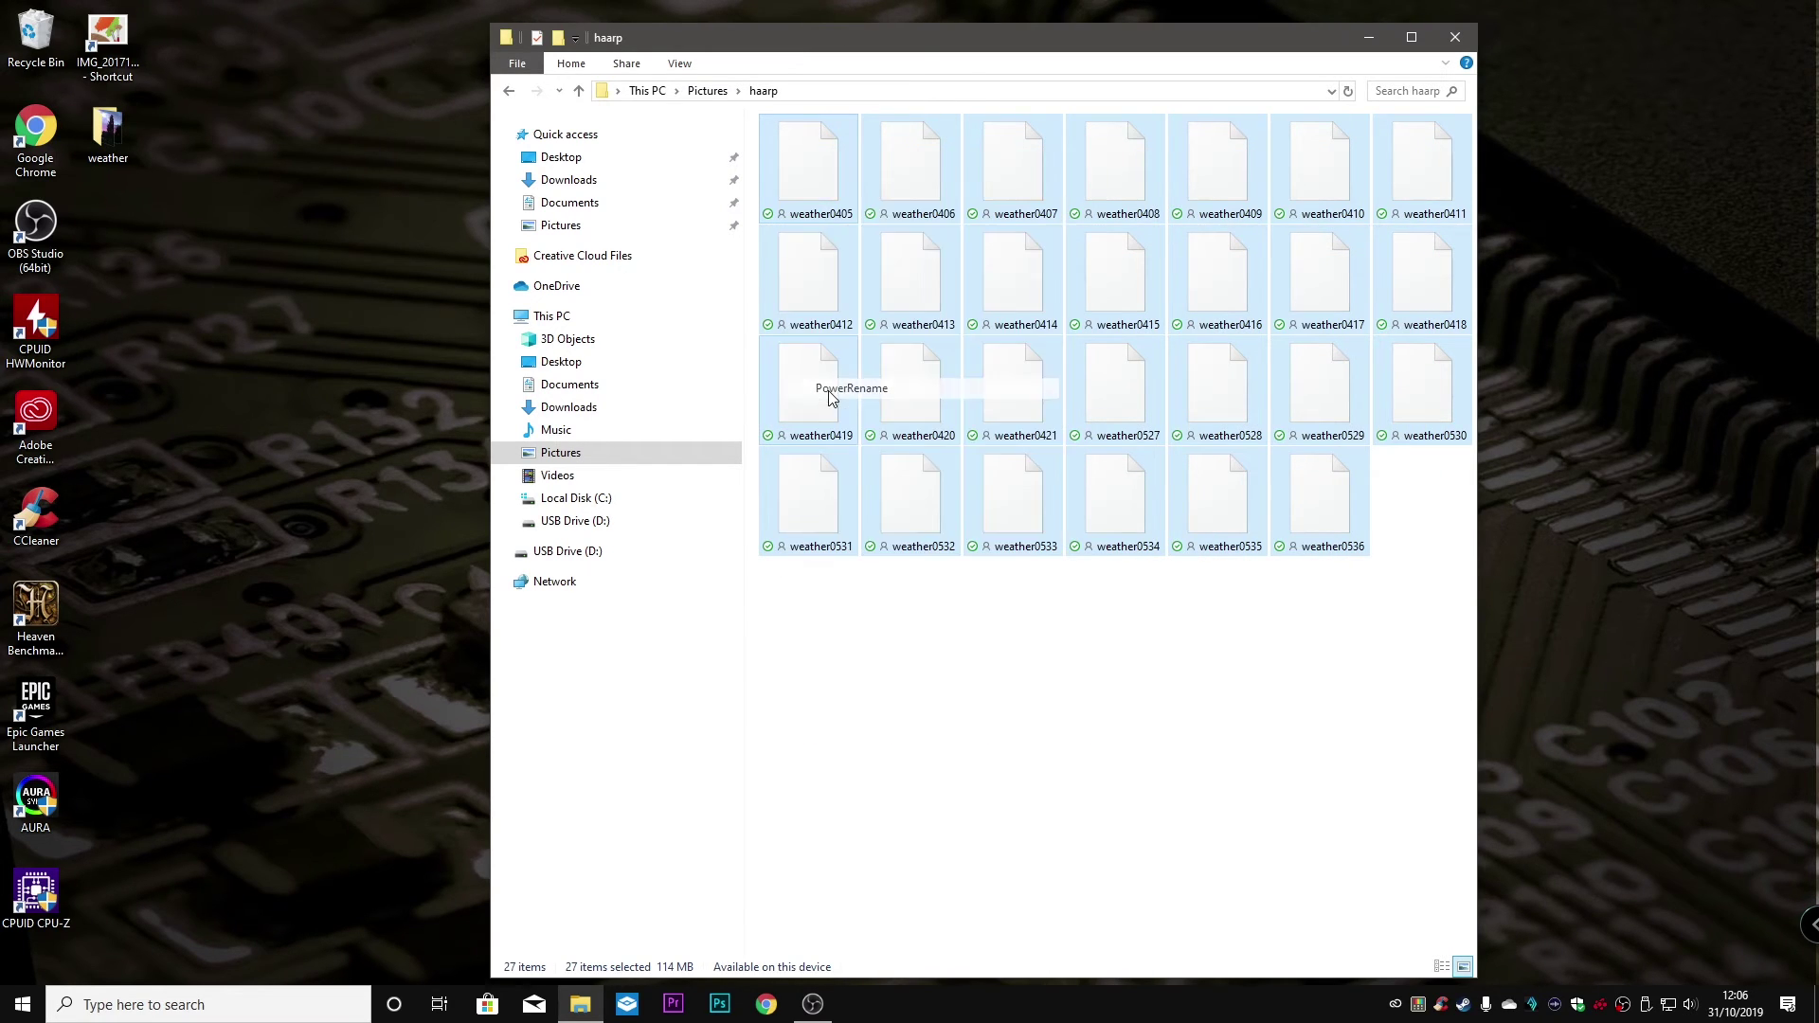
pyautogui.moveTo(298, 4); pyautogui.dragTo(971, 202)
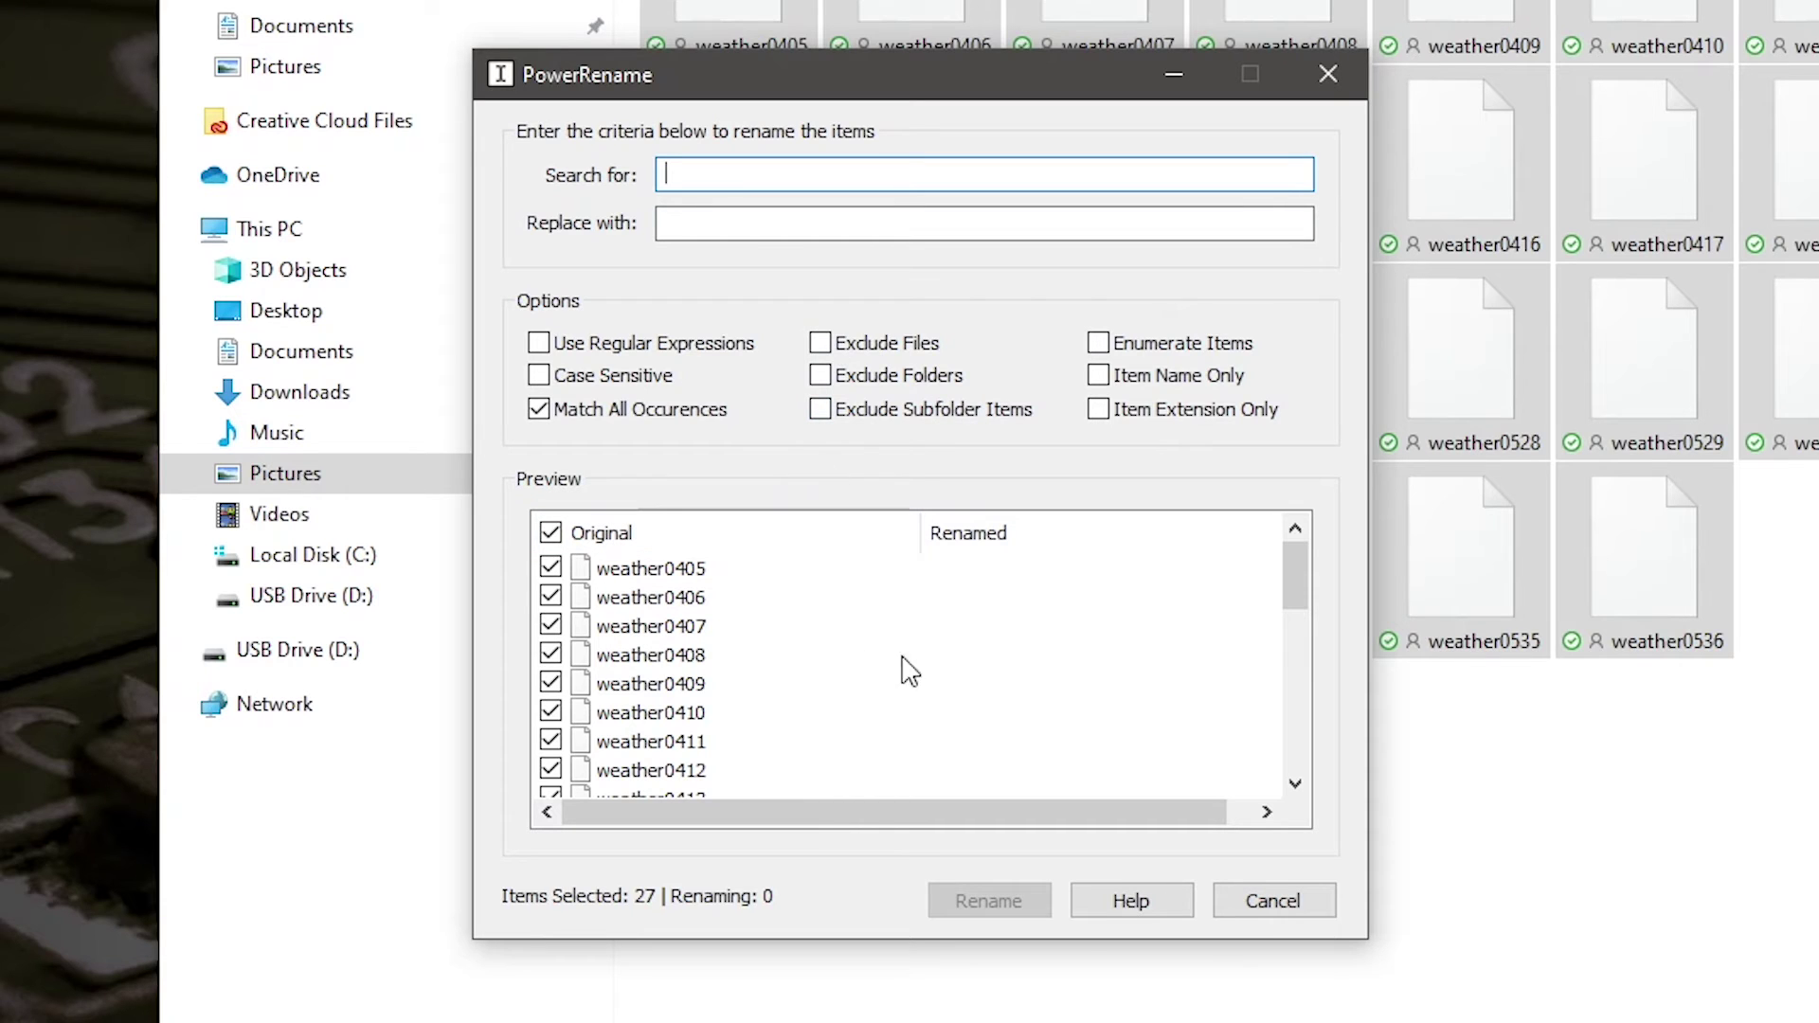